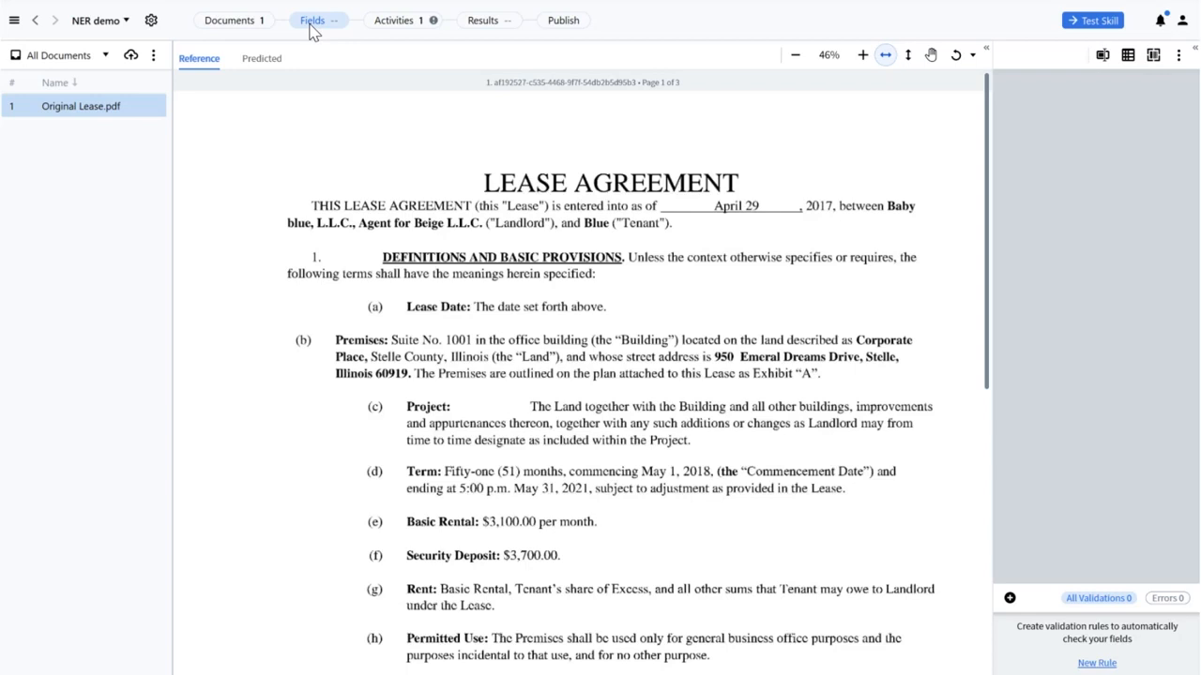
Create a text field named "People's Names" and set it to allow multiple items
click(1102, 56)
click(1052, 90)
key(BackSpace)
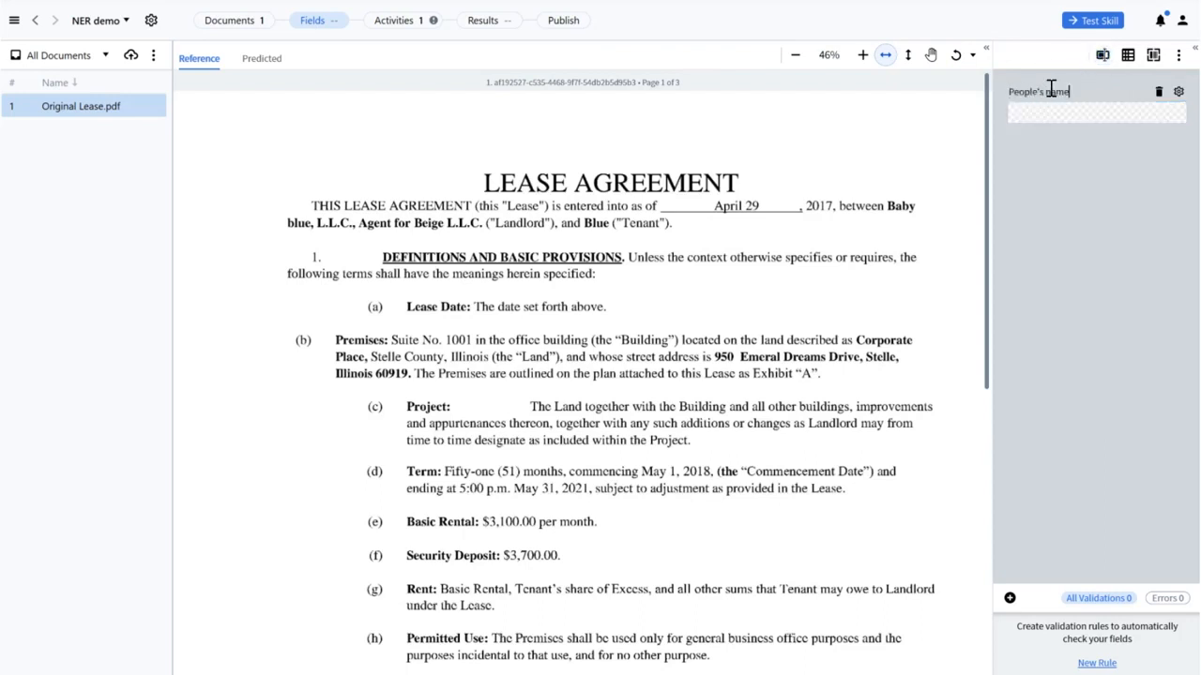
click(1178, 91)
click(1147, 213)
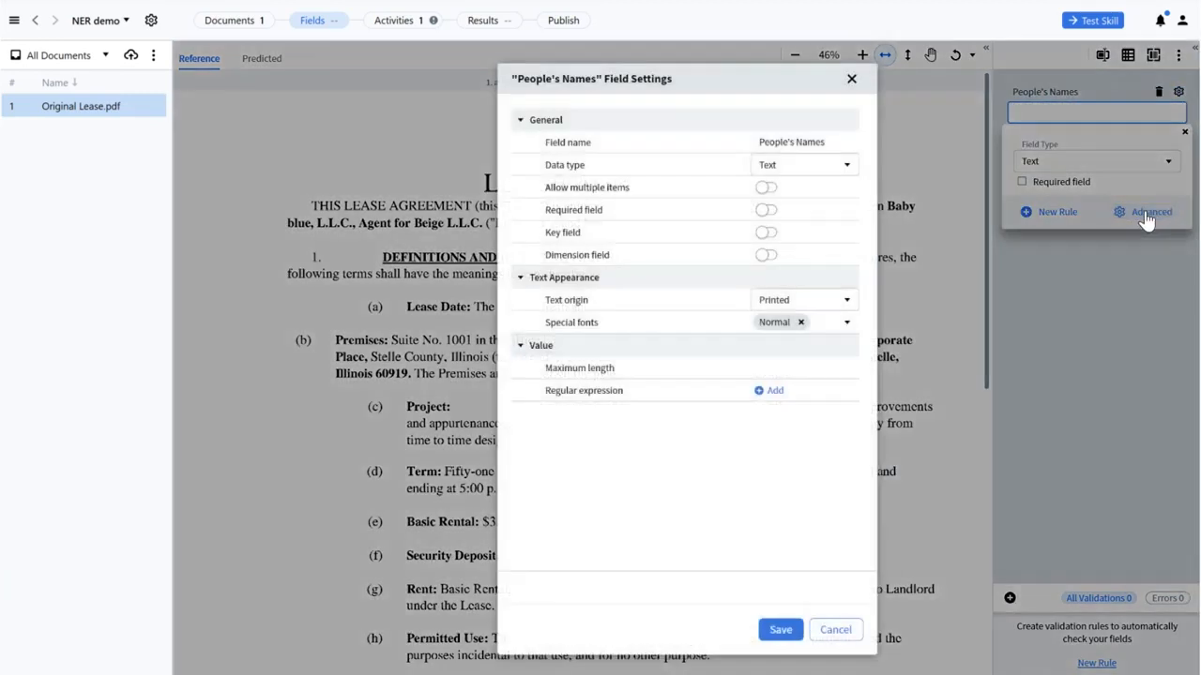
click(767, 191)
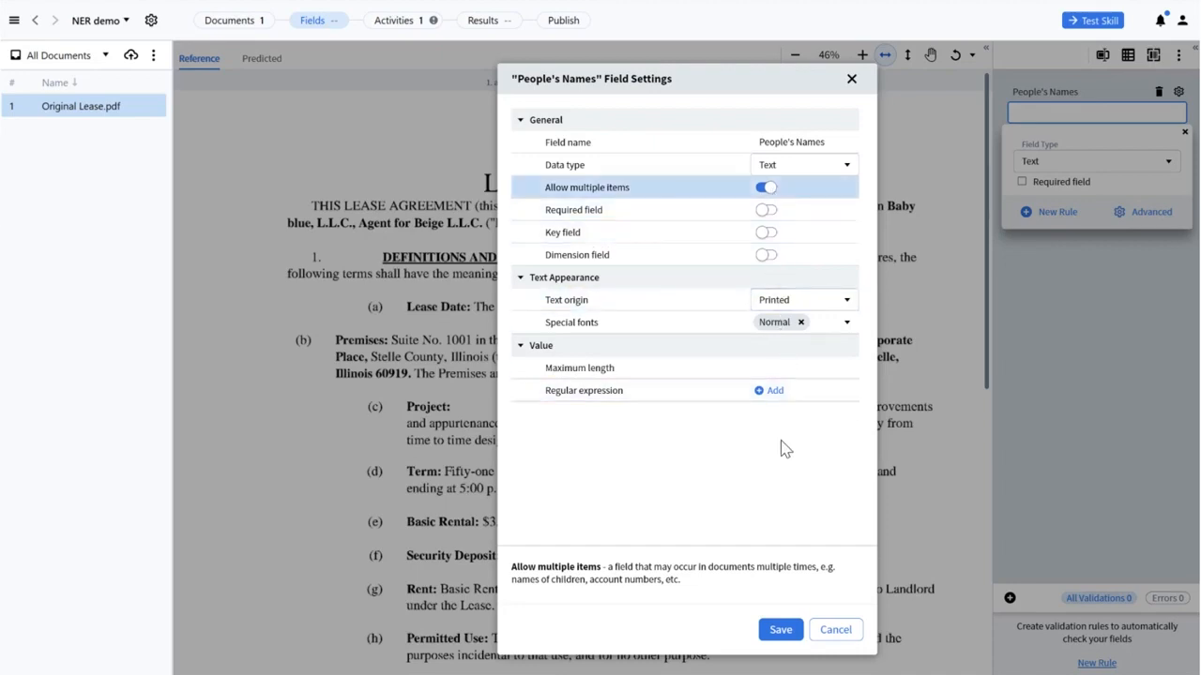
click(778, 631)
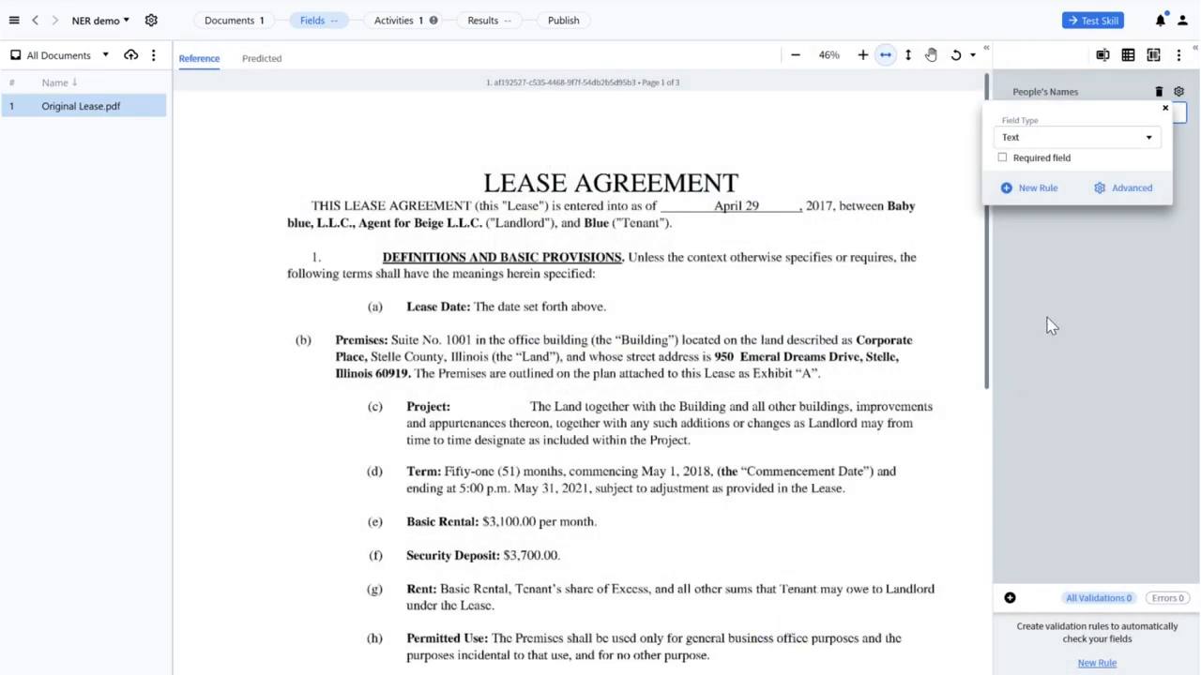
Add another field below People's Names and name it "Organization's Names"
click(1102, 54)
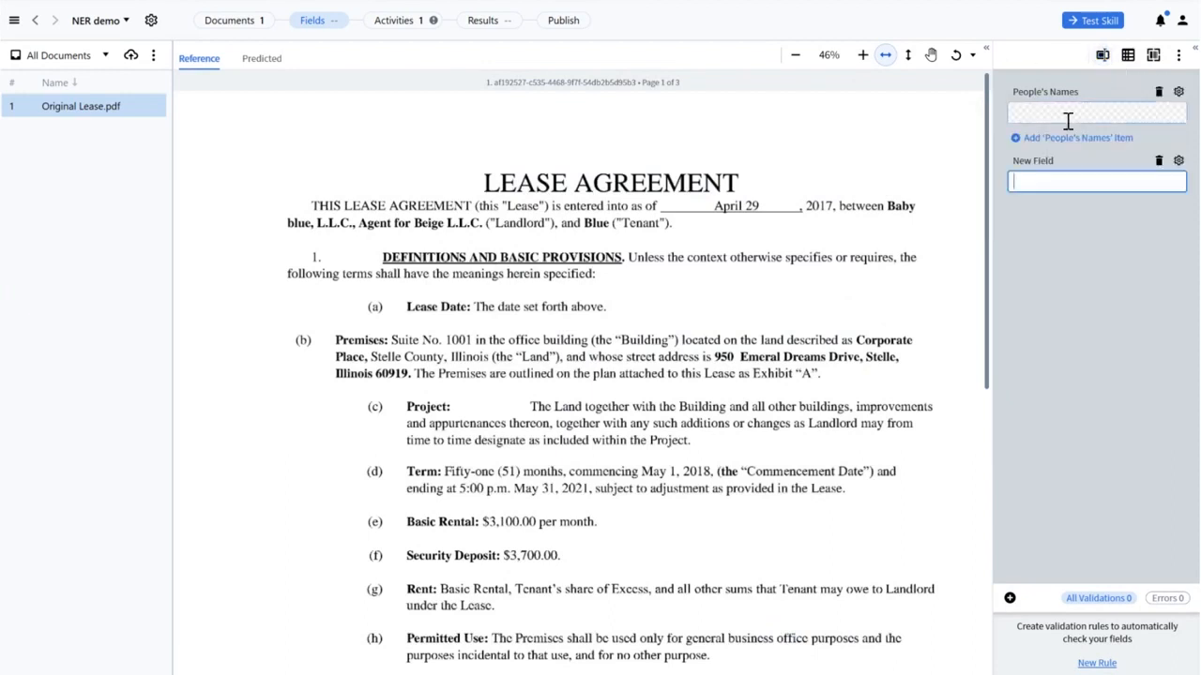
drag(1051, 161, 1012, 159)
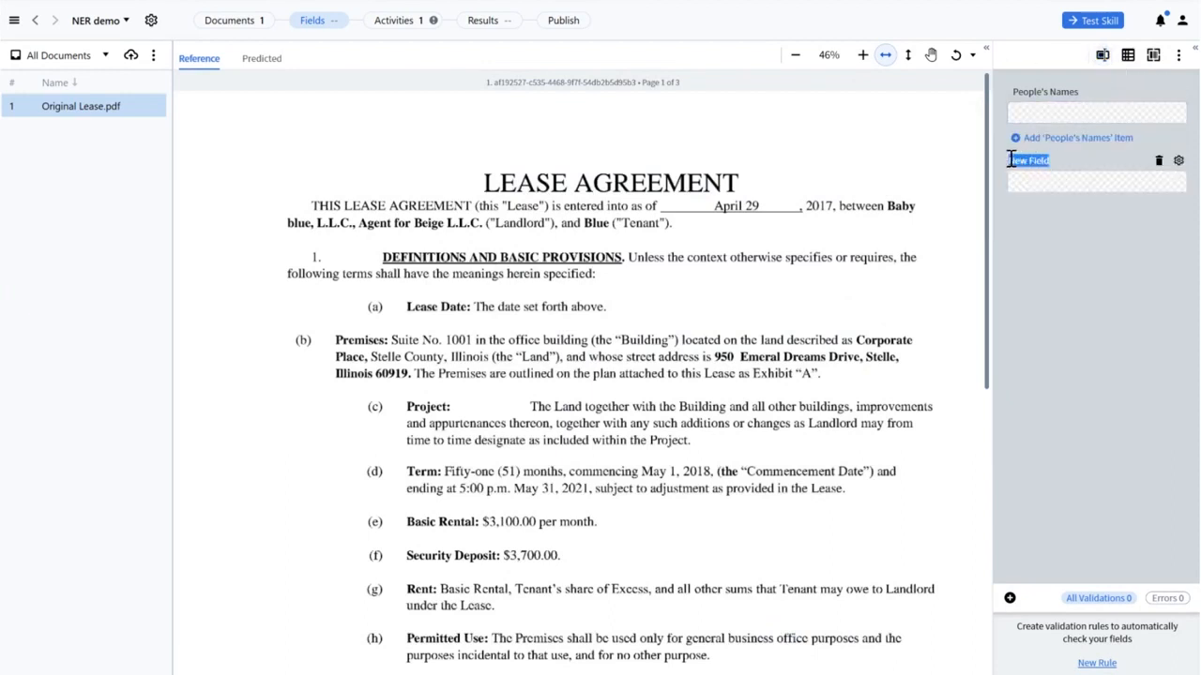
key(BackSpace)
text(Organization's Names)
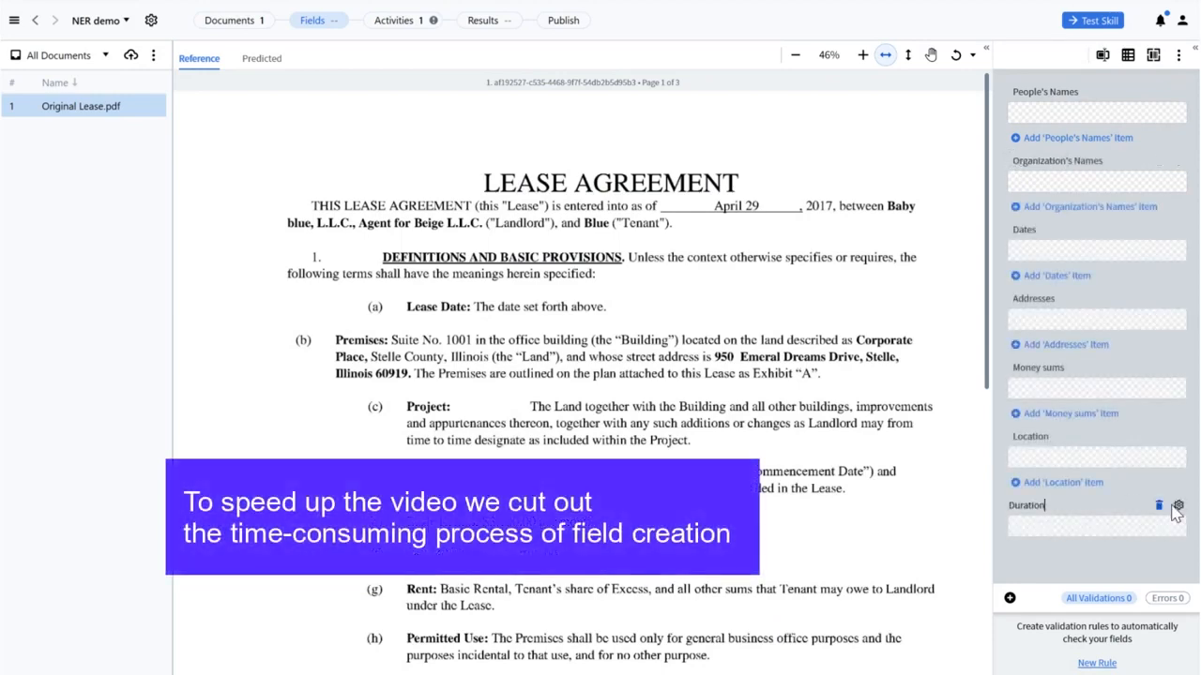
Set the Duration field to allow multiple items and save its advanced settings
click(1177, 506)
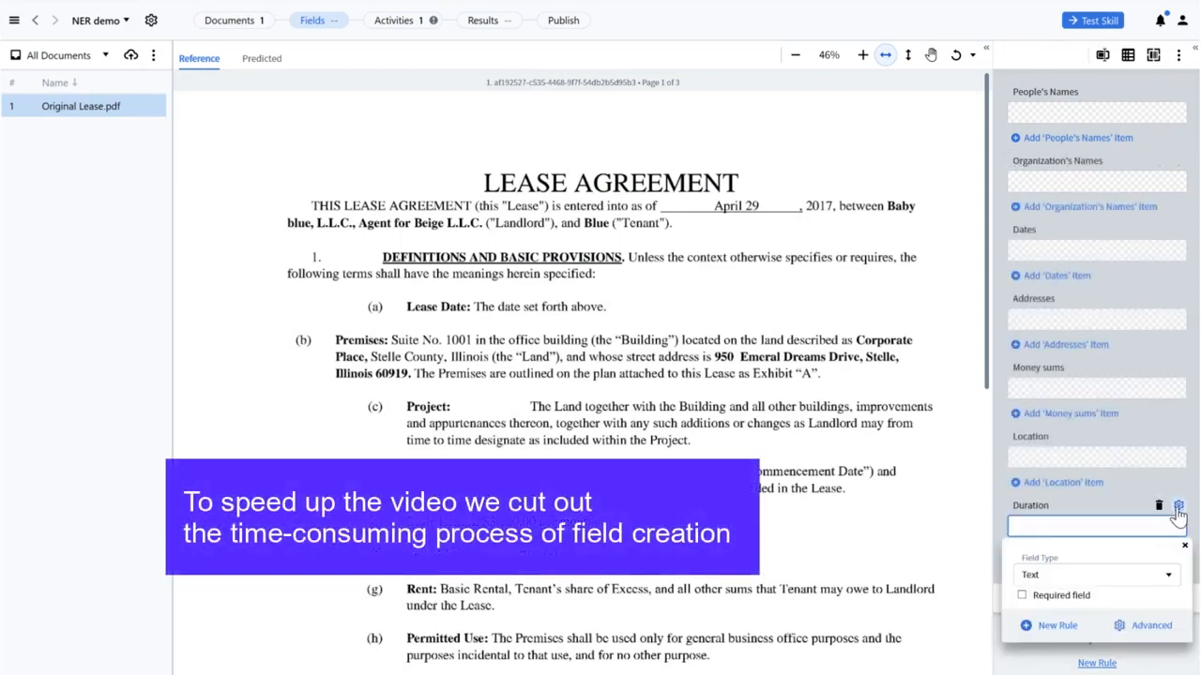
click(1152, 626)
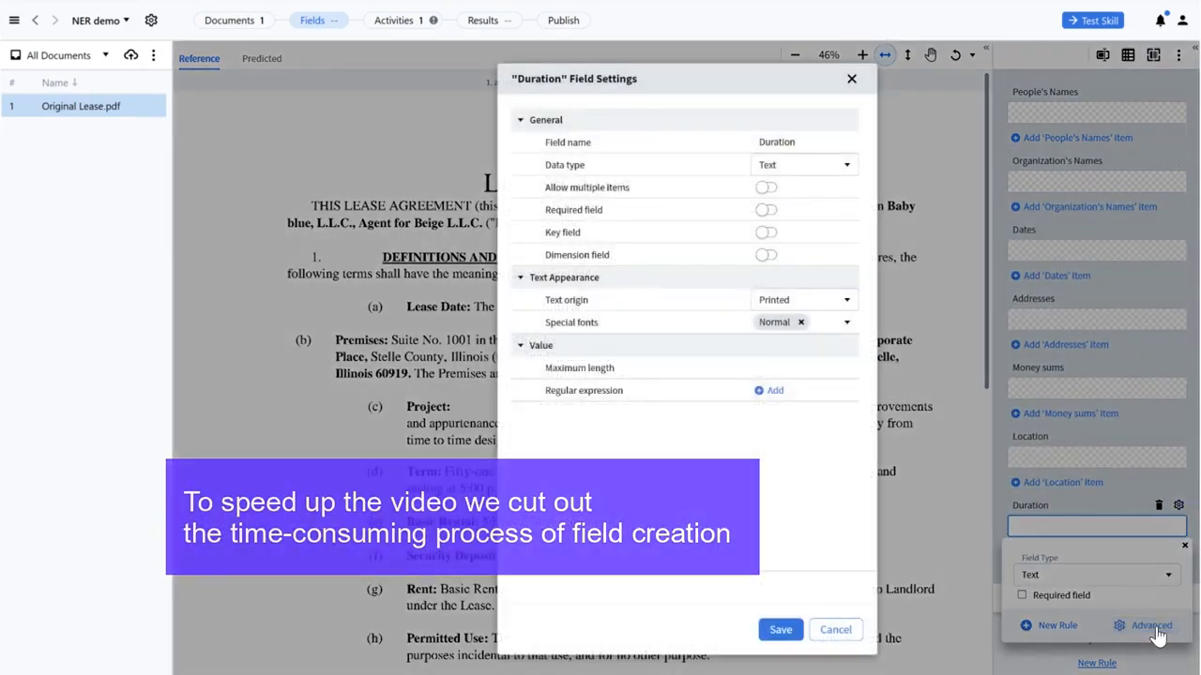
click(765, 188)
click(771, 630)
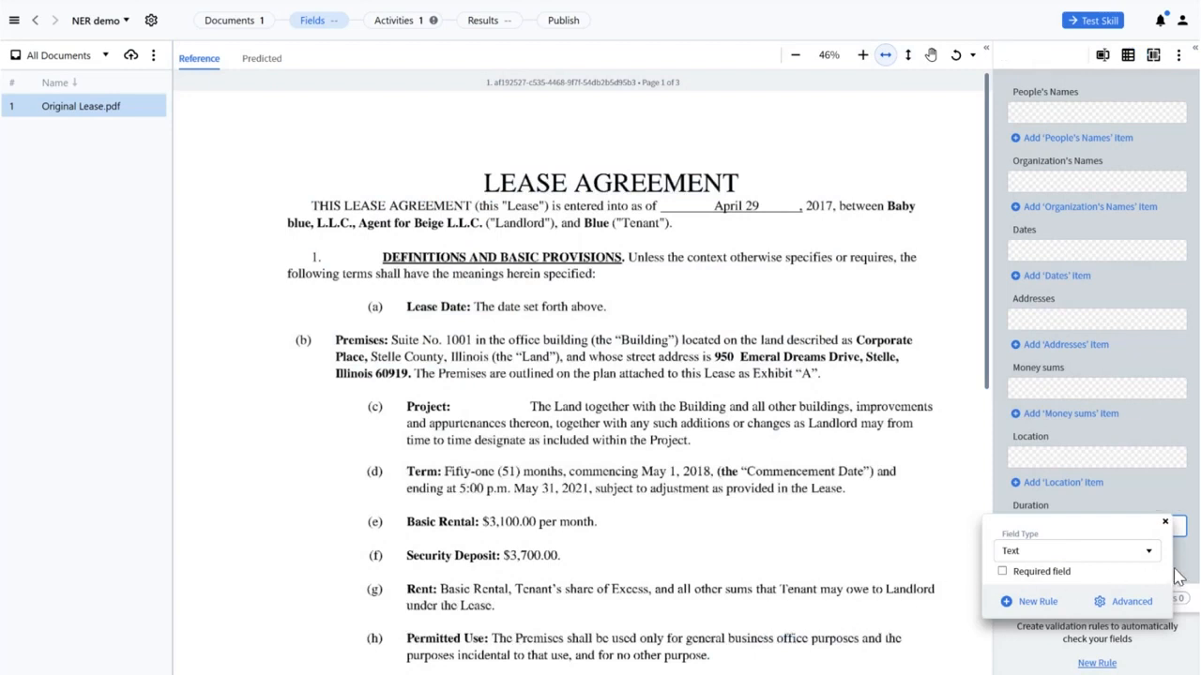
click(1177, 577)
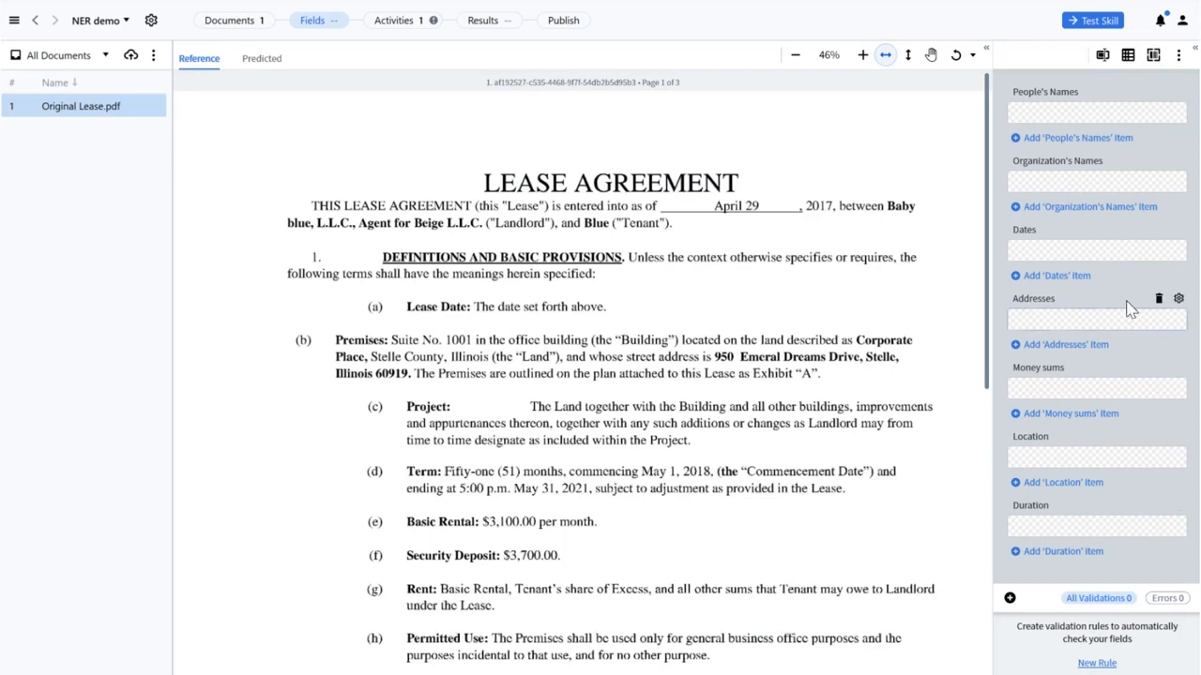
Mark "April 29, 2017" in the opening paragraph as a date, and "Baby blue, L.L.C." and "Beige L.L.C." as two separate organization names
click(1111, 251)
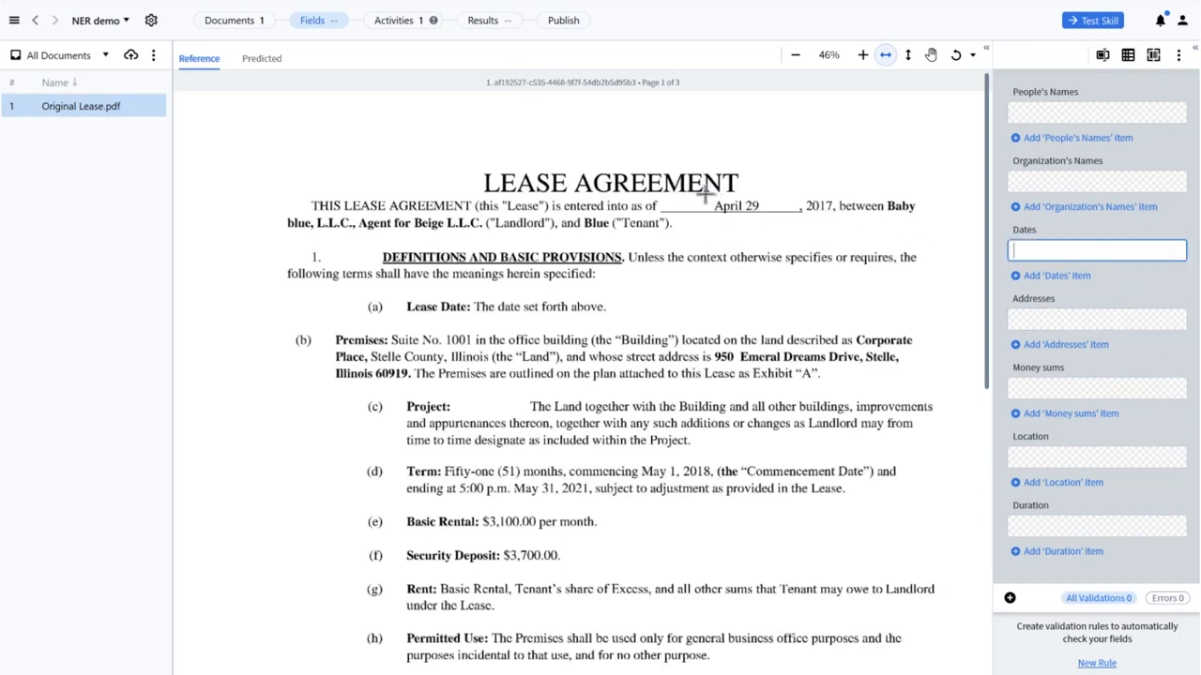
drag(704, 191, 831, 216)
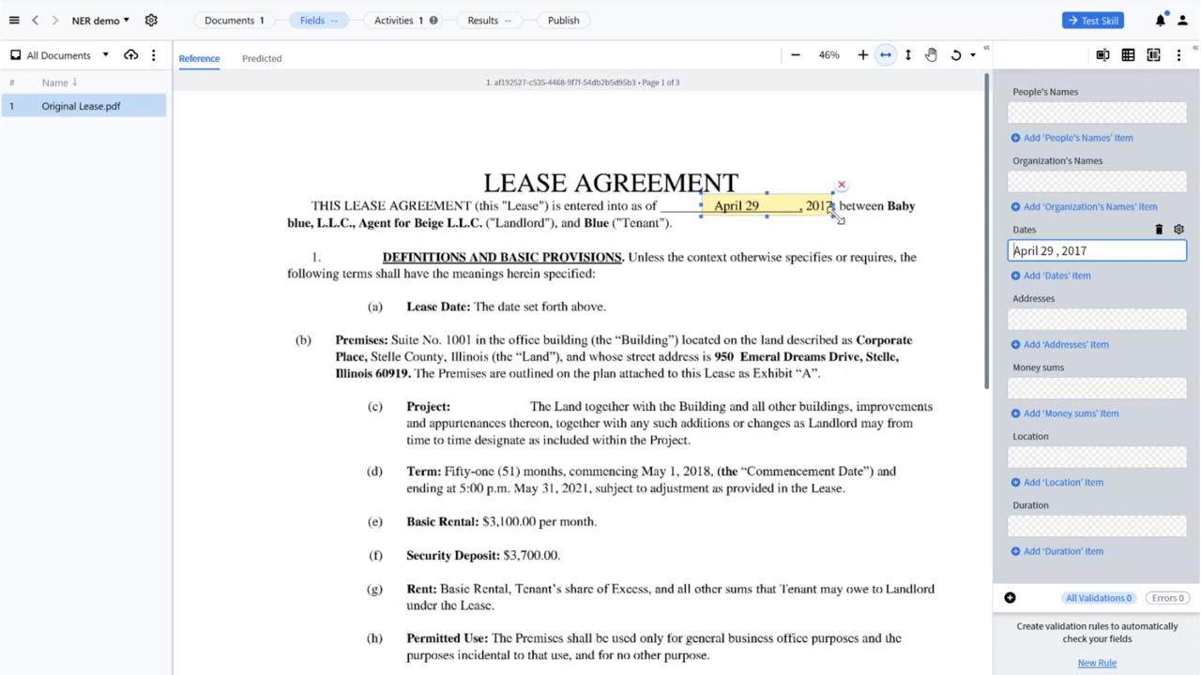
click(1022, 181)
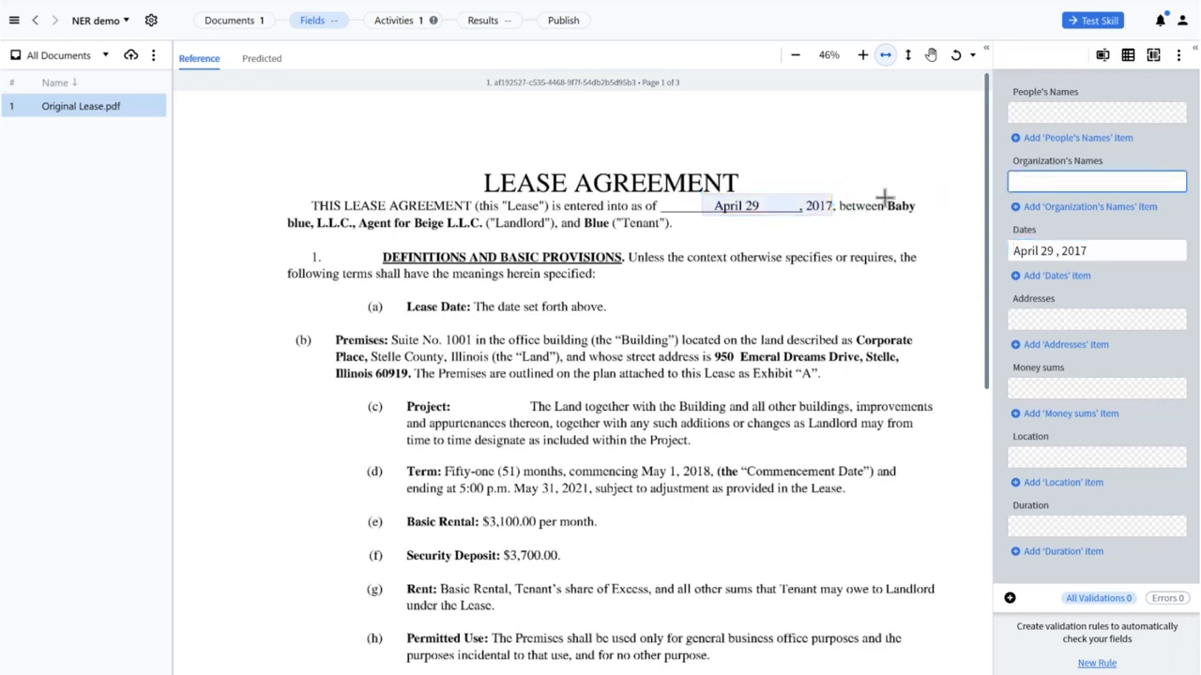
drag(882, 196, 922, 216)
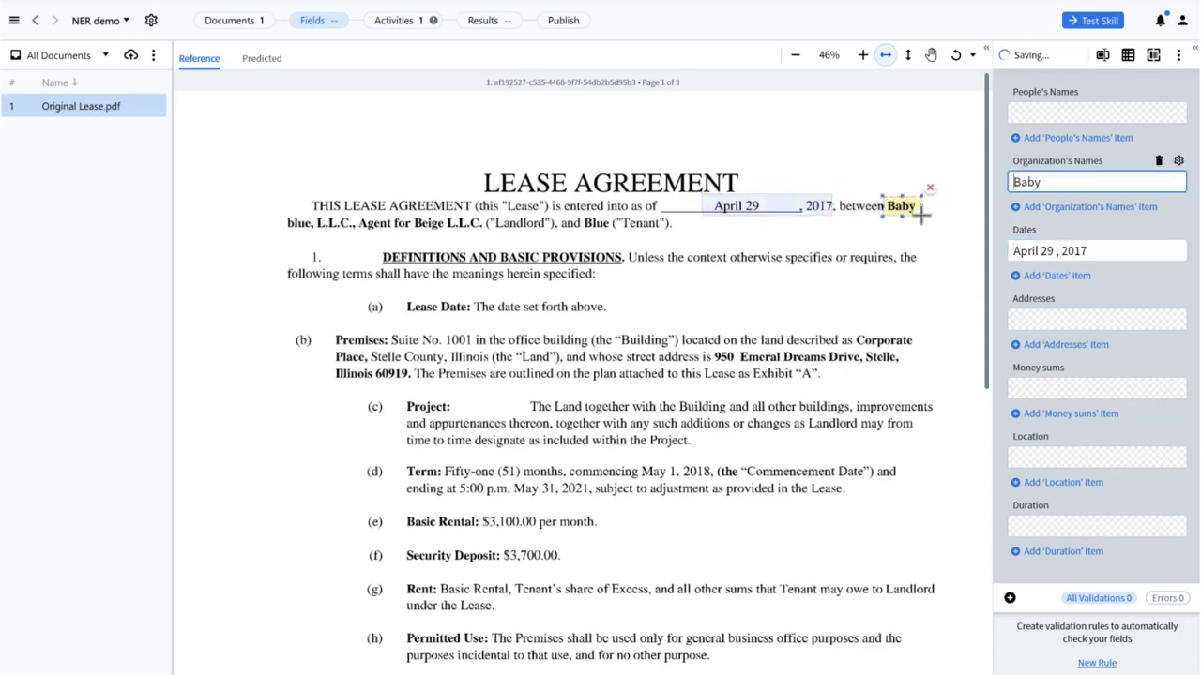
drag(291, 232, 356, 233)
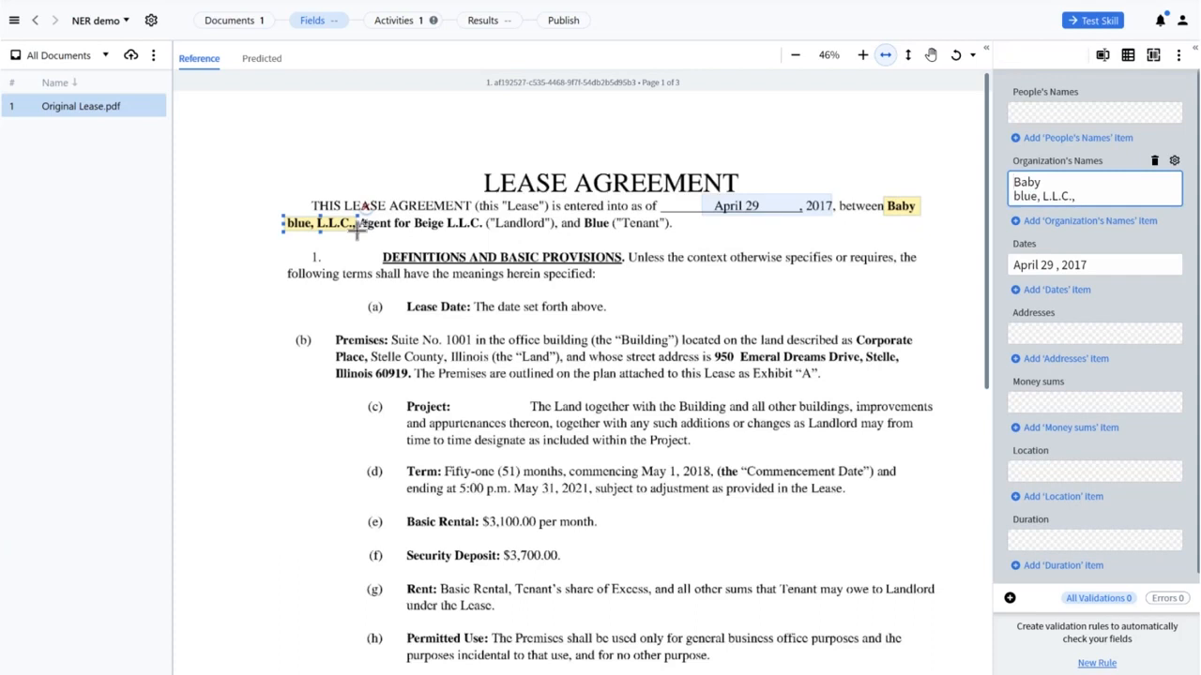
click(1060, 222)
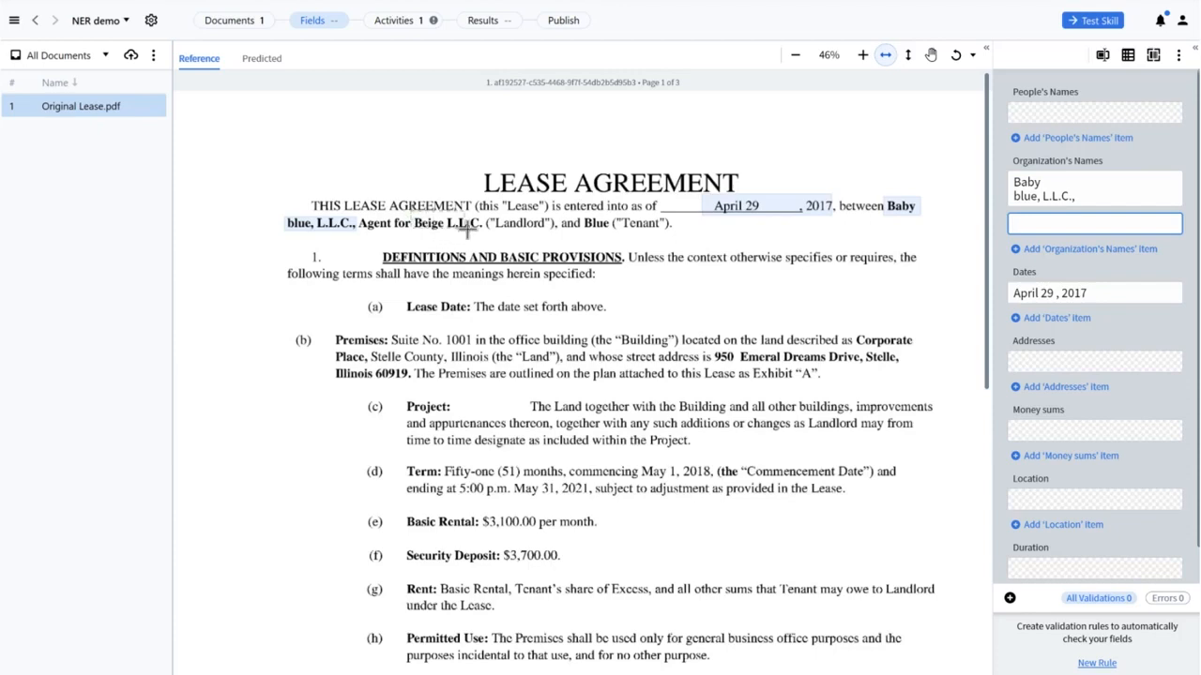
drag(414, 223, 478, 232)
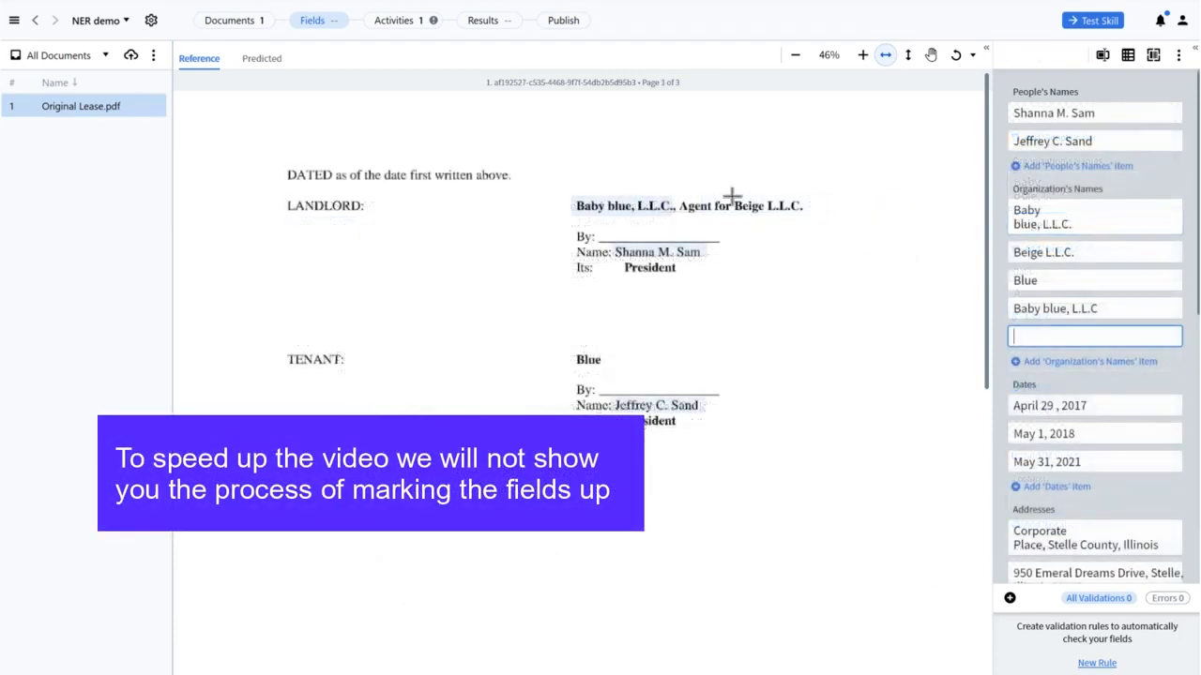
Mark "Beige L.L.C." in the landlord block and "Blue" in the tenant block on page 3 as separate organization names
drag(734, 206, 800, 208)
click(1030, 361)
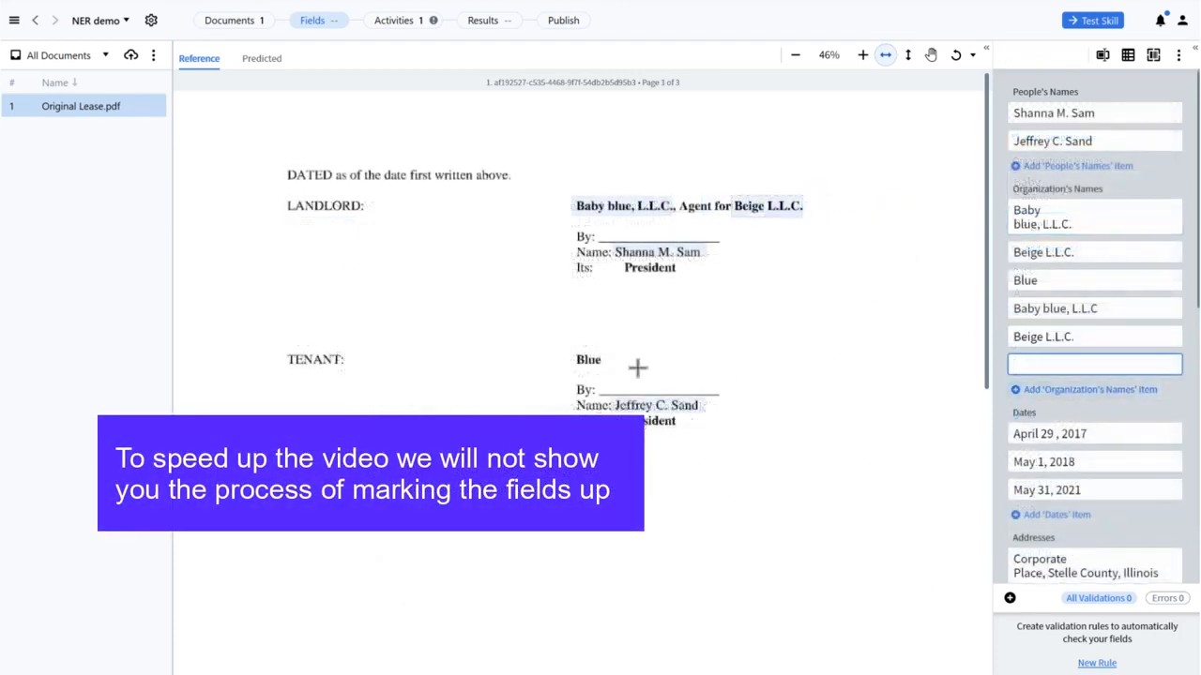
drag(565, 350, 606, 369)
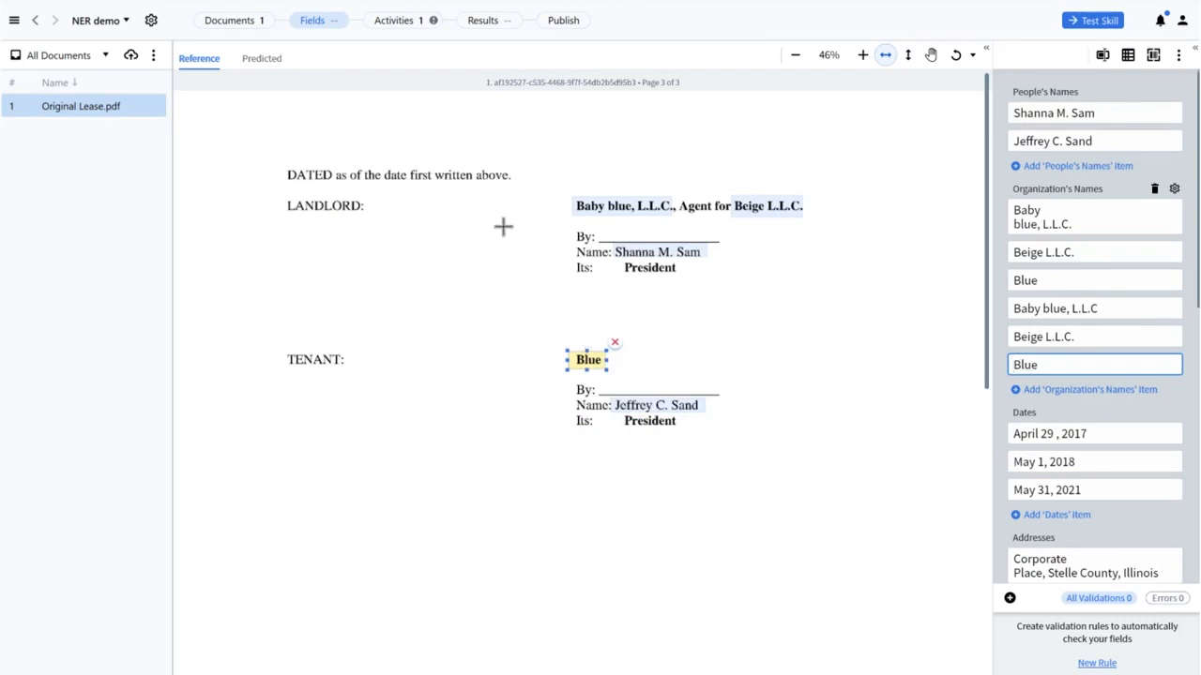
Select all seven fields, from People's Names to Duration, as outputs of the Named Entities (NER) activity
click(401, 26)
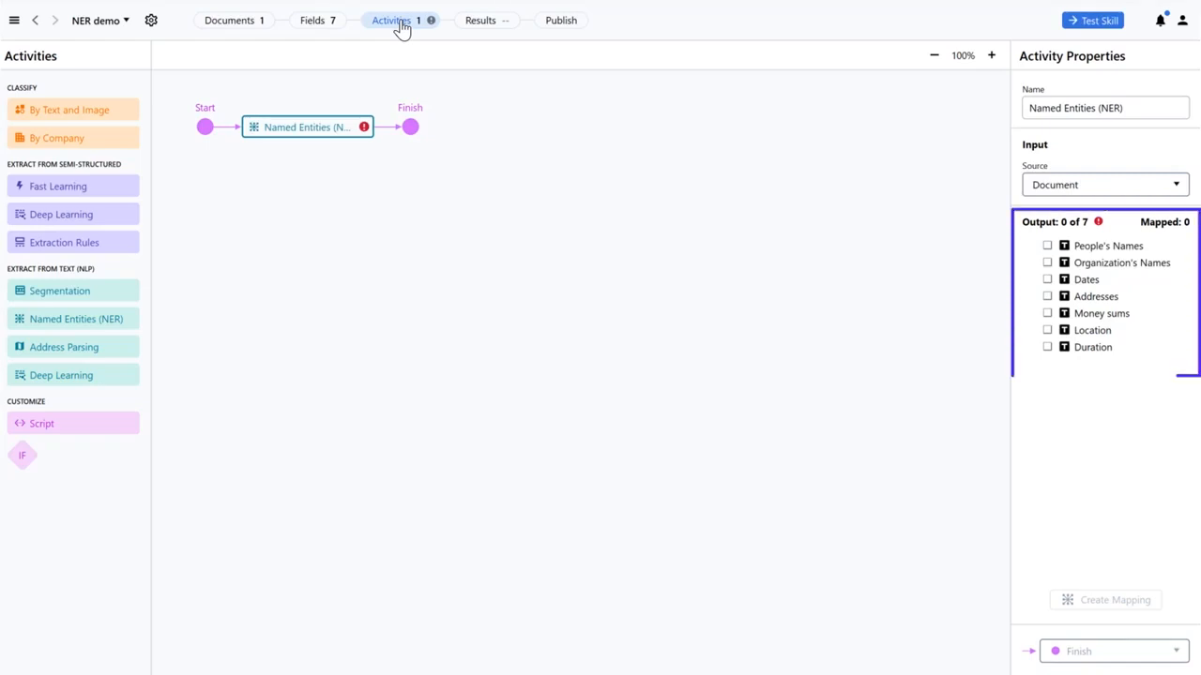
click(1046, 246)
click(1046, 263)
click(1047, 279)
click(1047, 297)
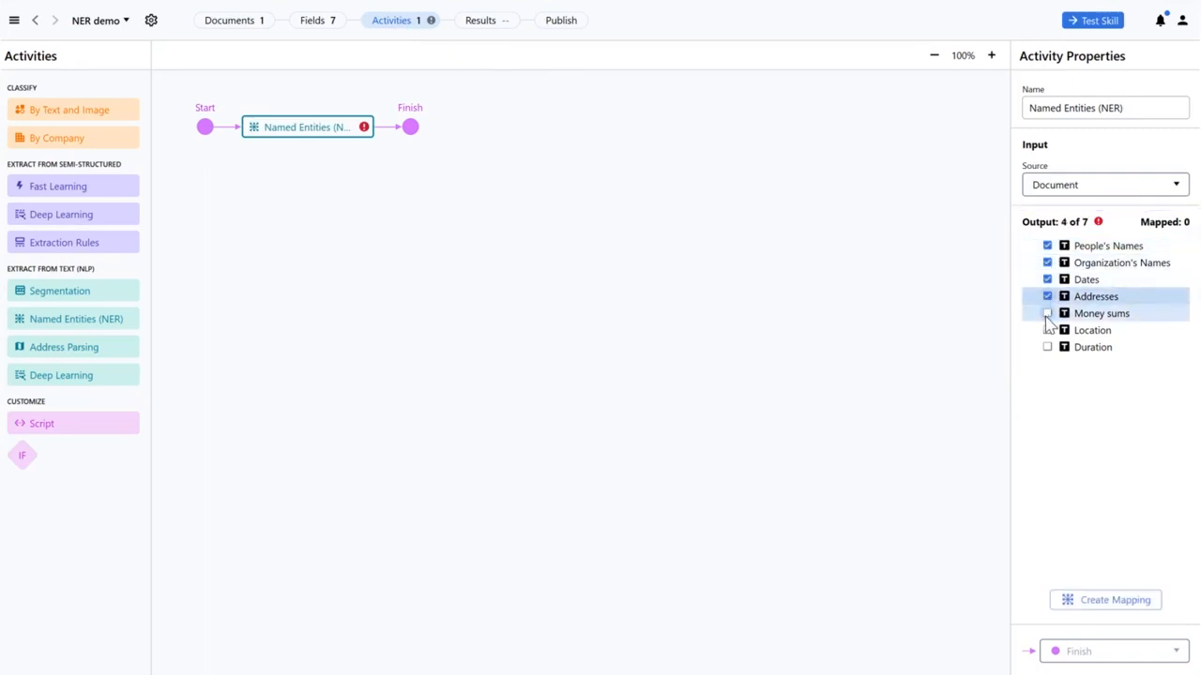
click(1047, 314)
click(1047, 331)
click(1047, 347)
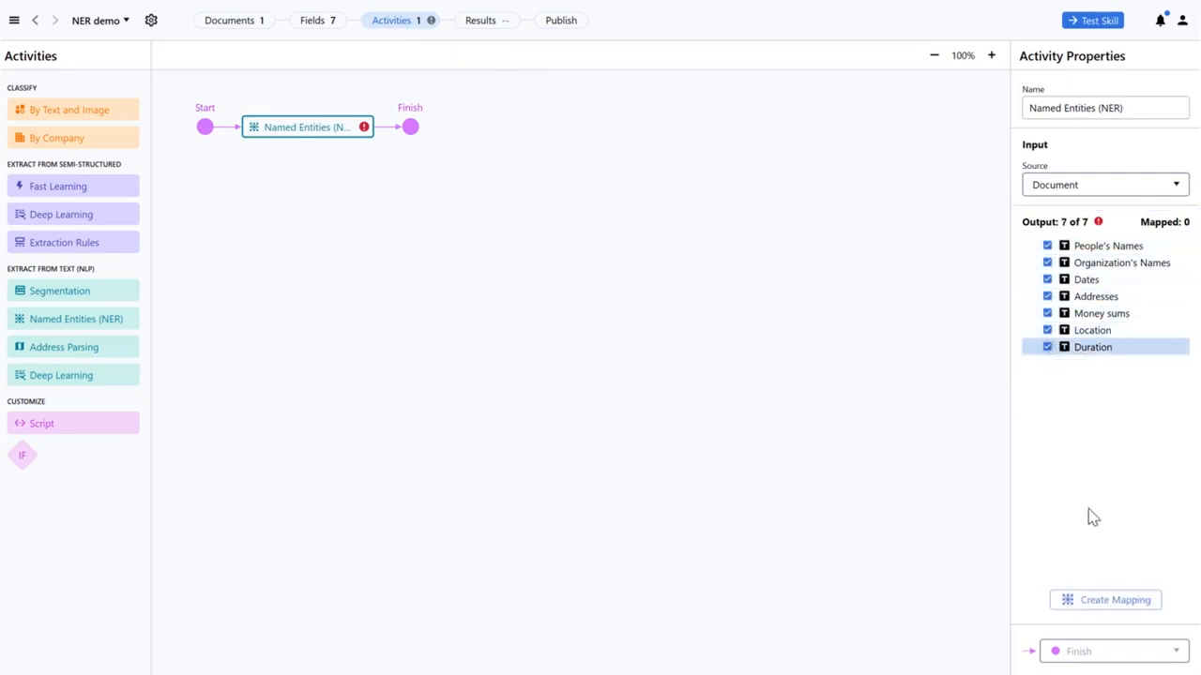
Create an entity mapping with Person for People's Names, Organization for Organization's Names, Date for Dates and Address for Addresses
click(1100, 605)
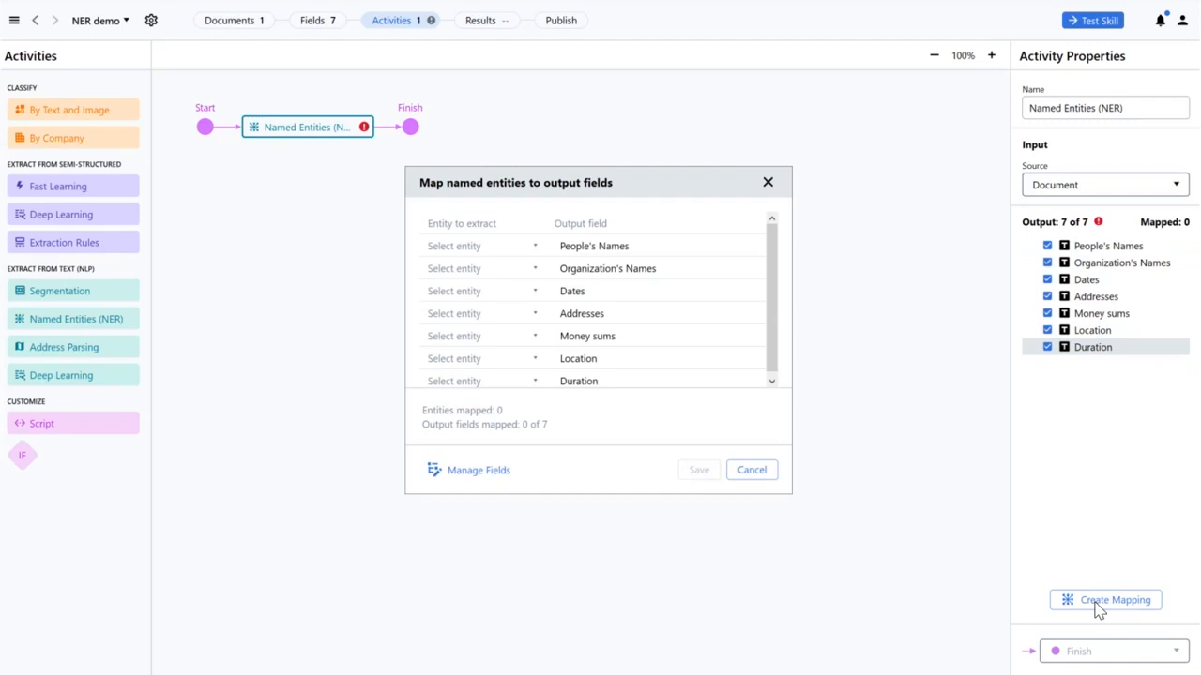
click(531, 246)
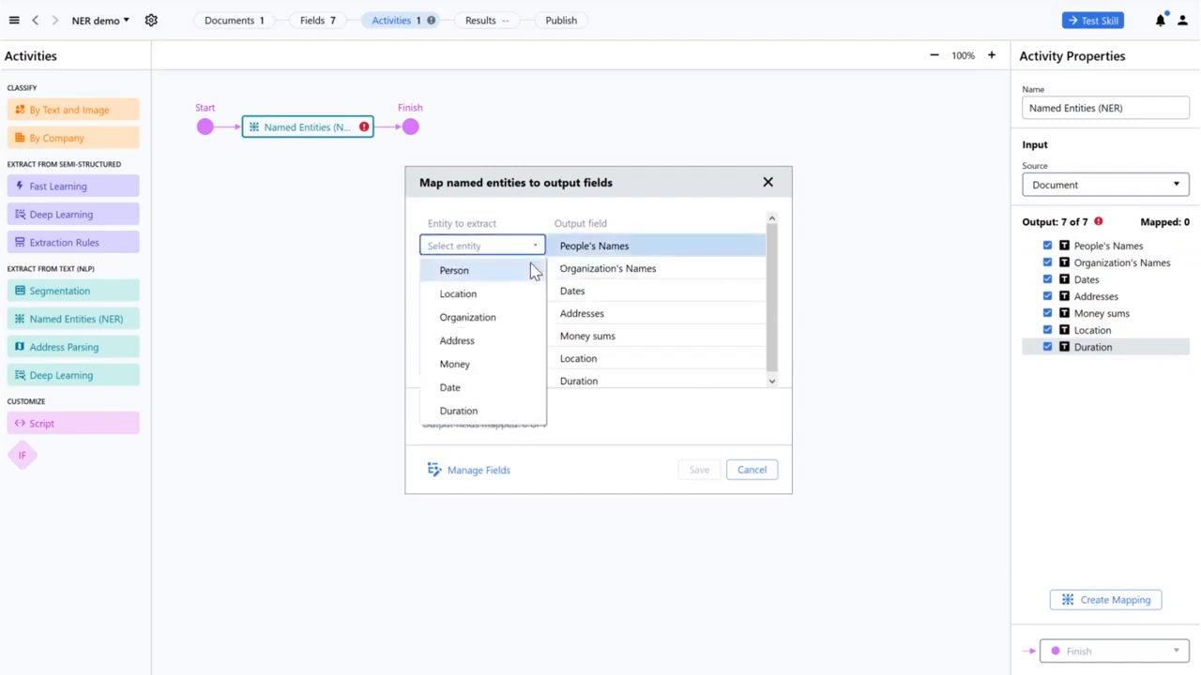
click(525, 269)
click(531, 272)
click(520, 340)
click(521, 293)
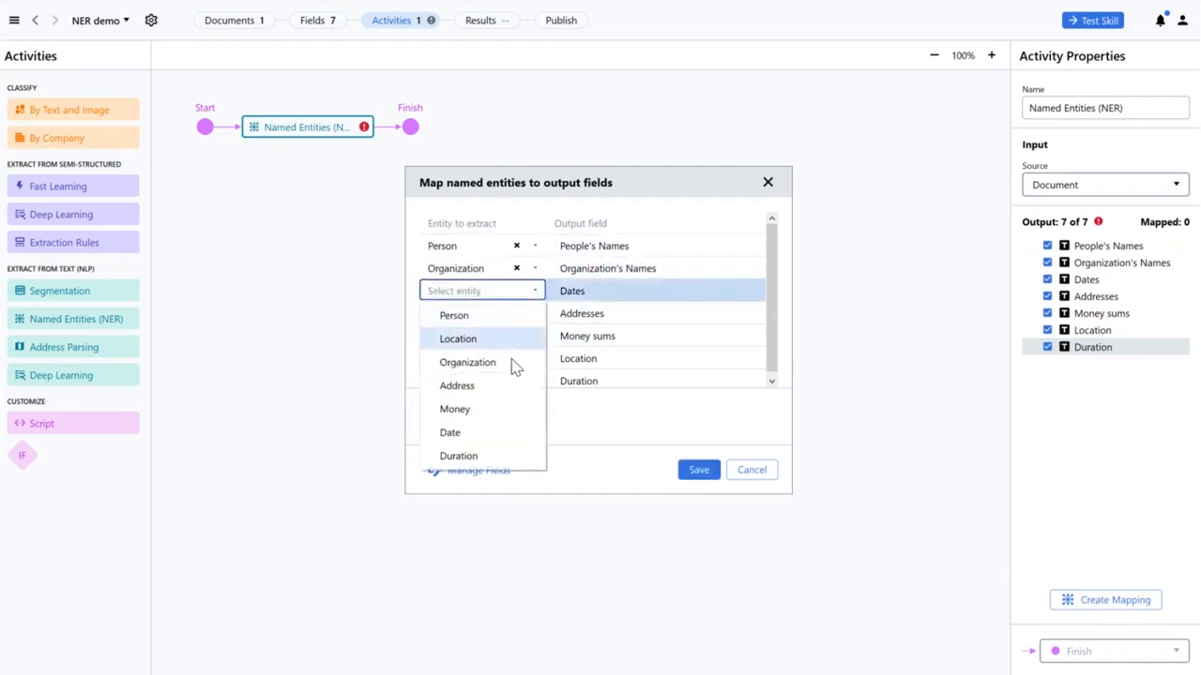
click(504, 432)
click(504, 315)
click(502, 407)
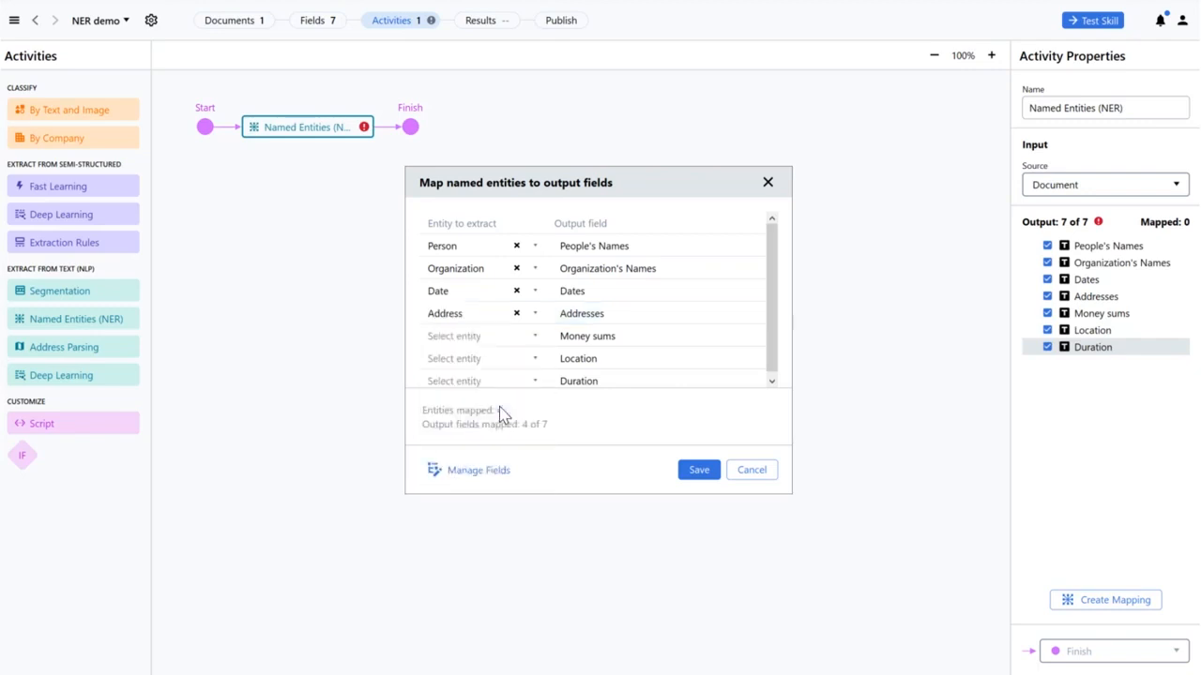
Map Money to Money sums, Location to Location and Duration to Duration, and save the entity mapping
click(502, 338)
click(490, 454)
click(490, 359)
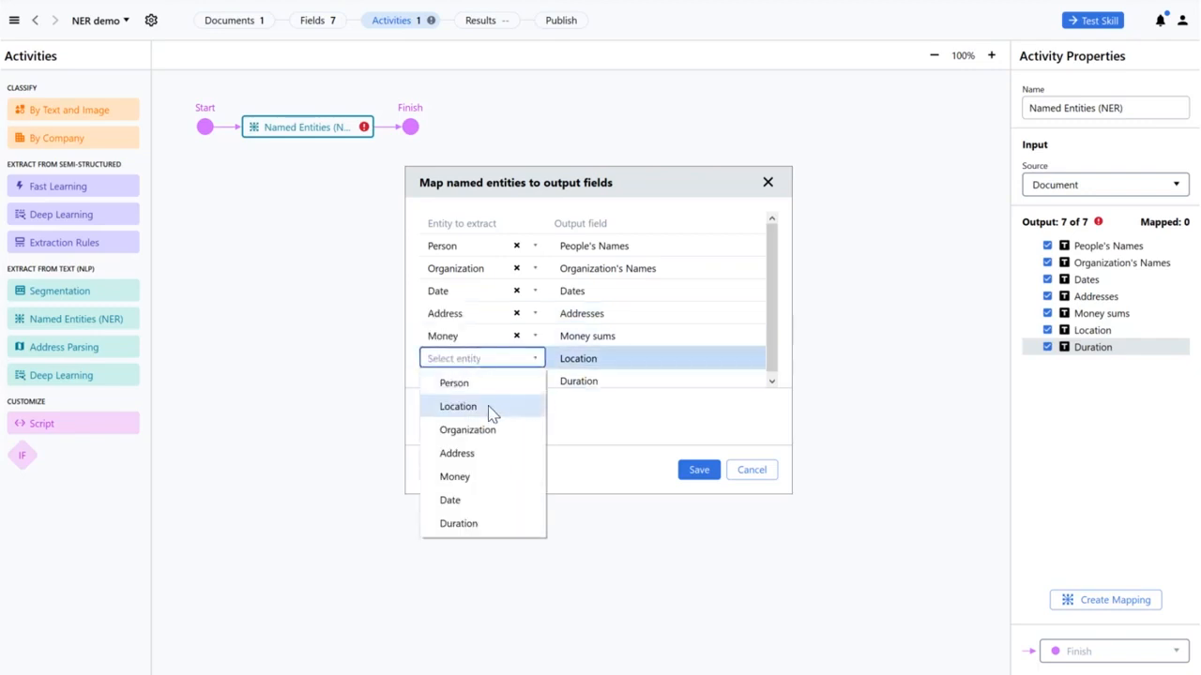
click(489, 407)
click(490, 383)
click(482, 545)
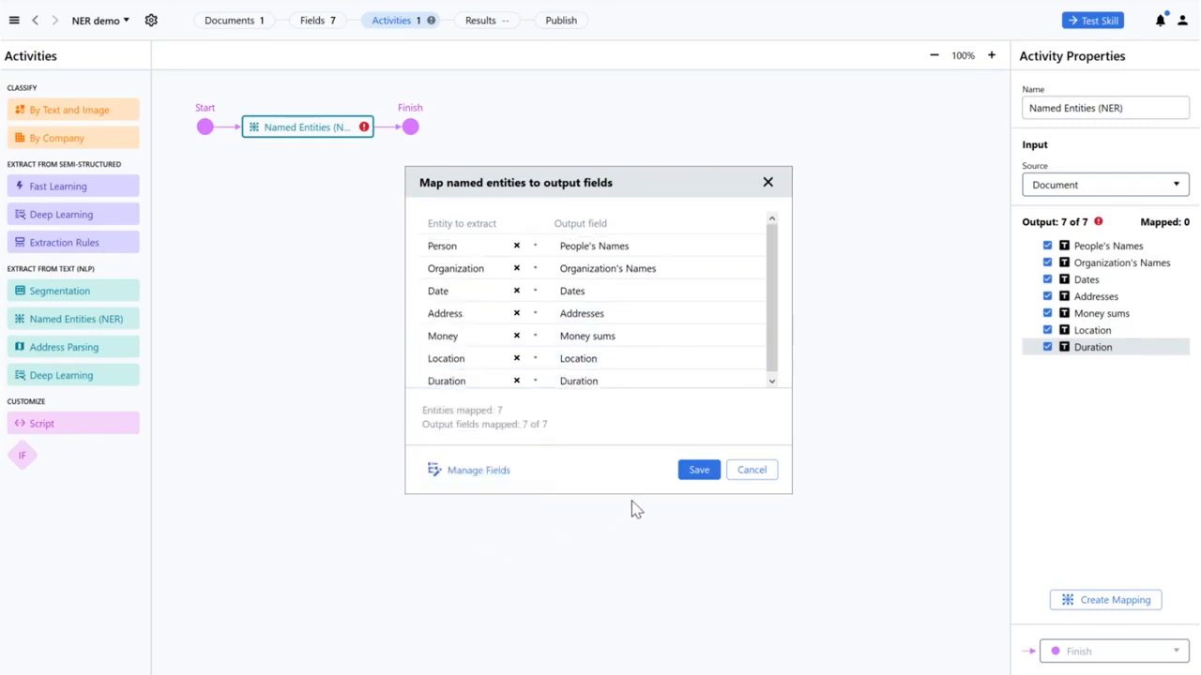
click(694, 474)
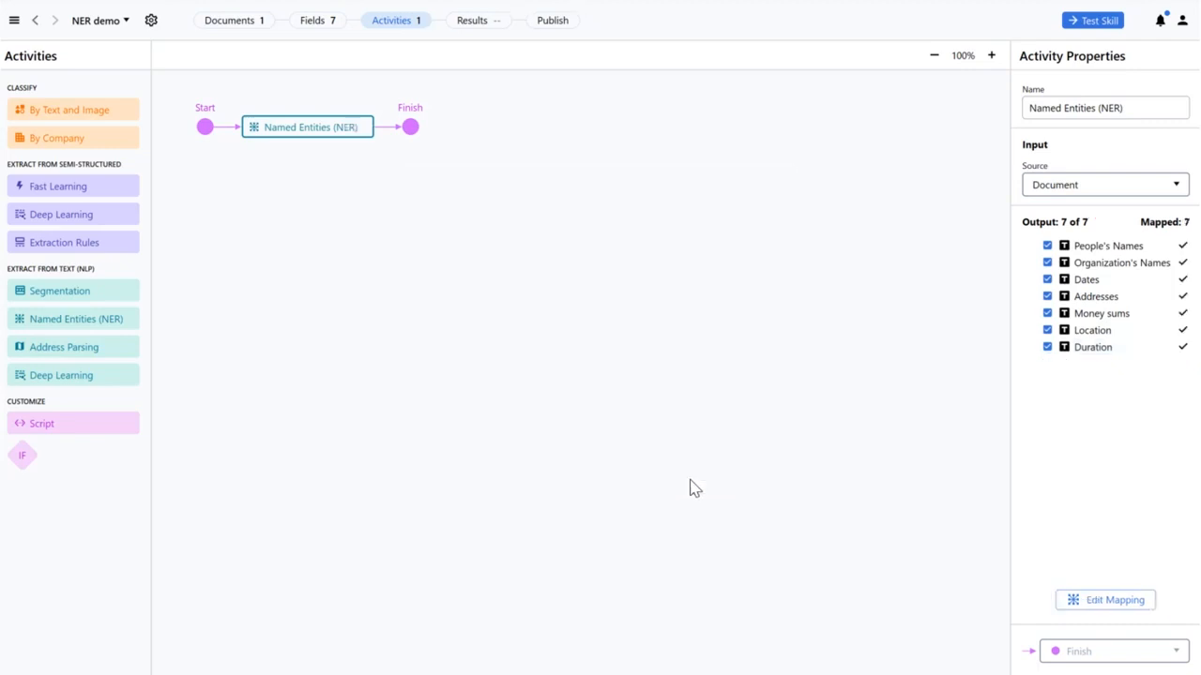
Test the skill on the document and open the field accuracy results
click(1086, 21)
click(515, 30)
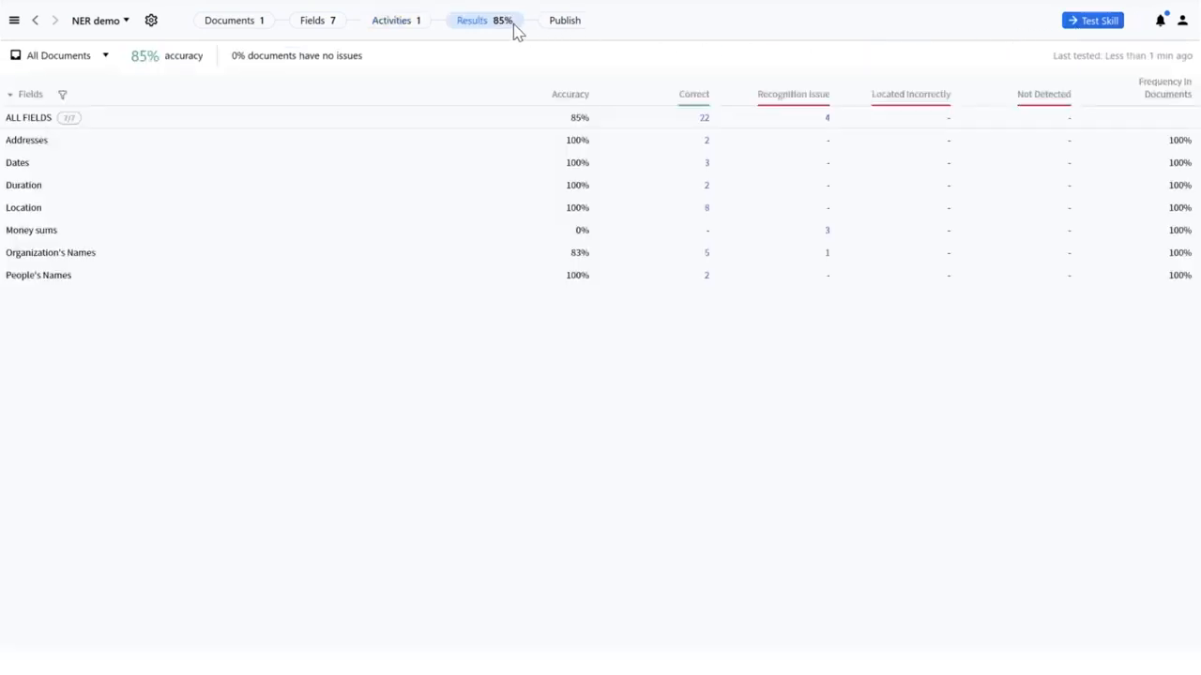
Review the recognition issues for all fields in the difference view and switch to the predicted markup
click(828, 127)
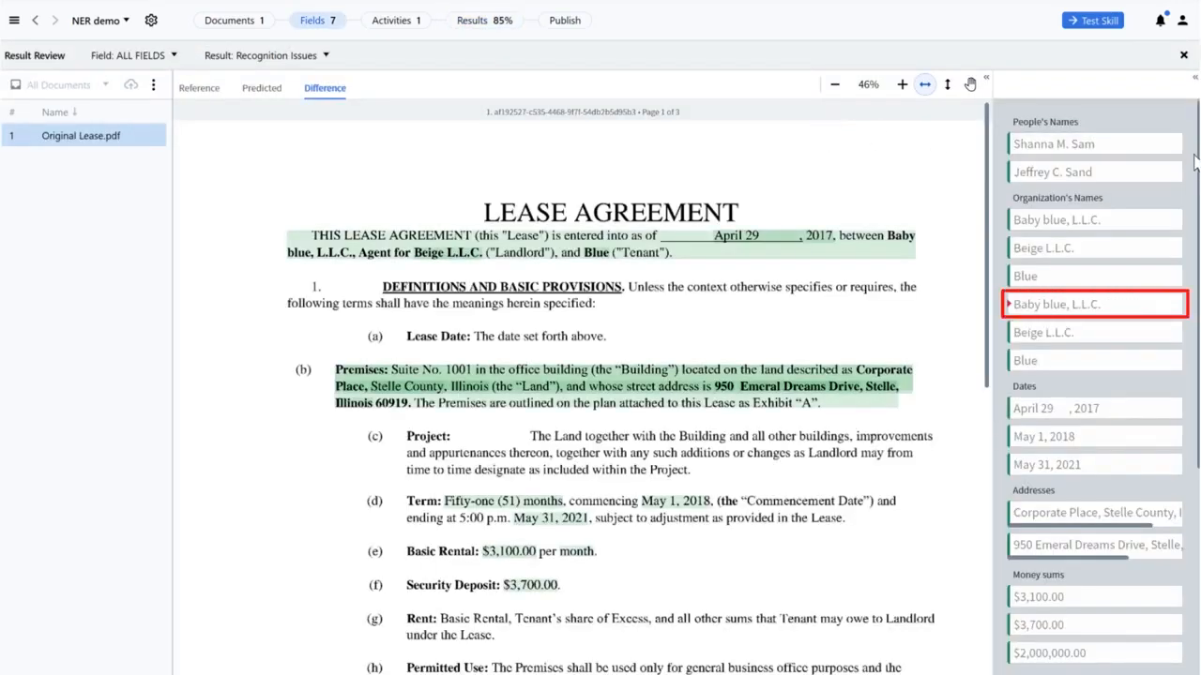
scroll(1184, 340, down, 3)
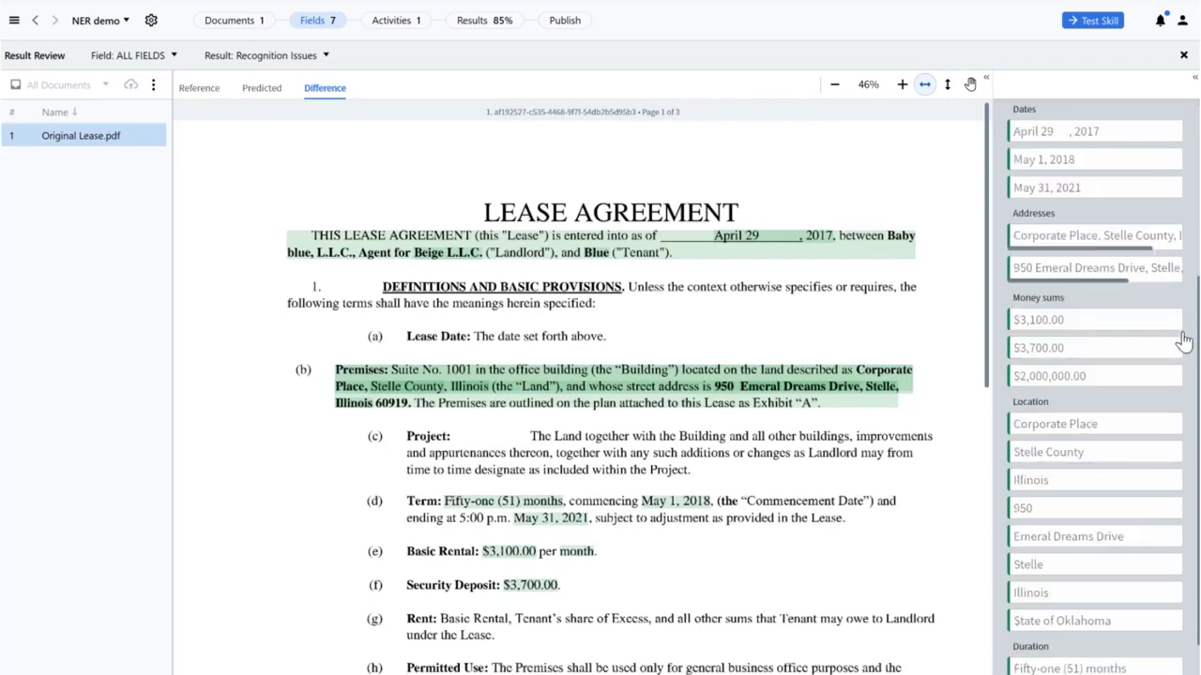
scroll(1184, 339, down, 1)
scroll(1184, 340, up, 6)
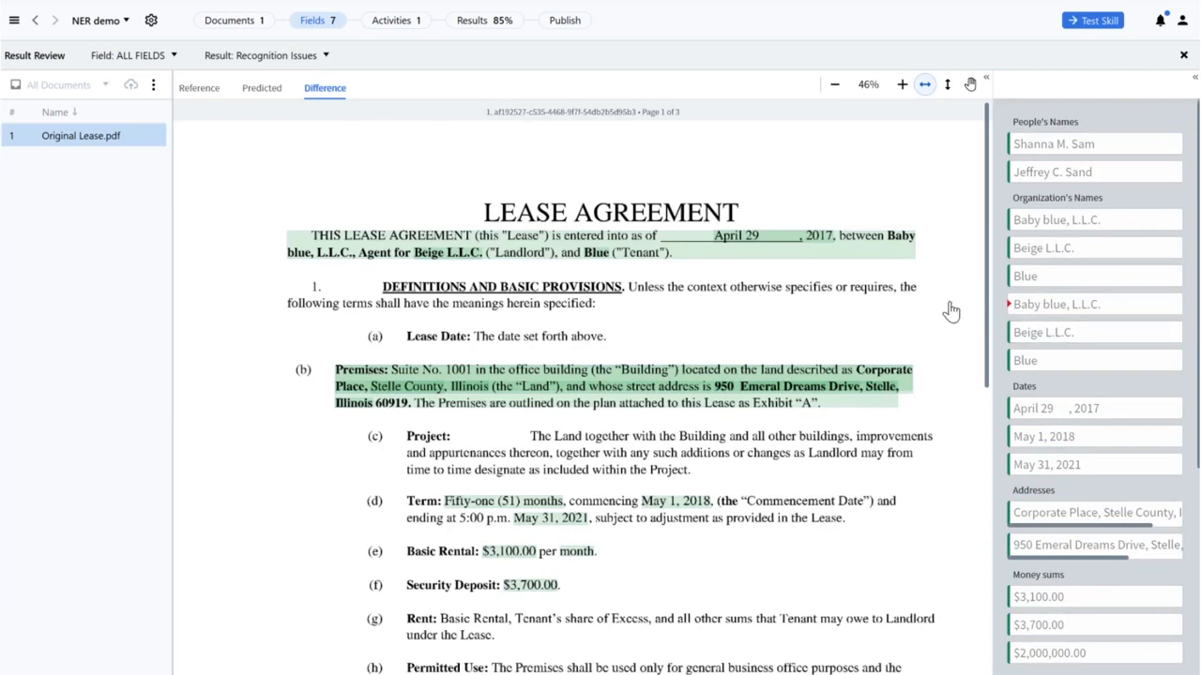
click(264, 89)
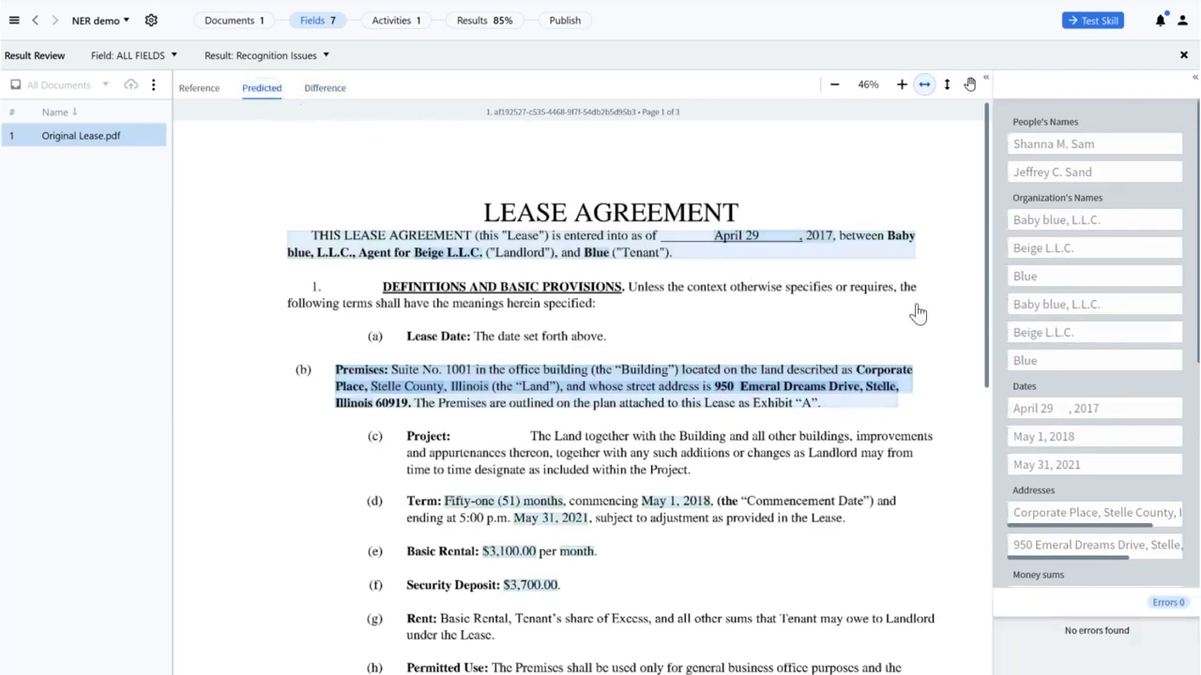
Replace the fourth Organization's Names value in the reference markup with the predicted value "Baby blue, L.L.C."
click(1112, 315)
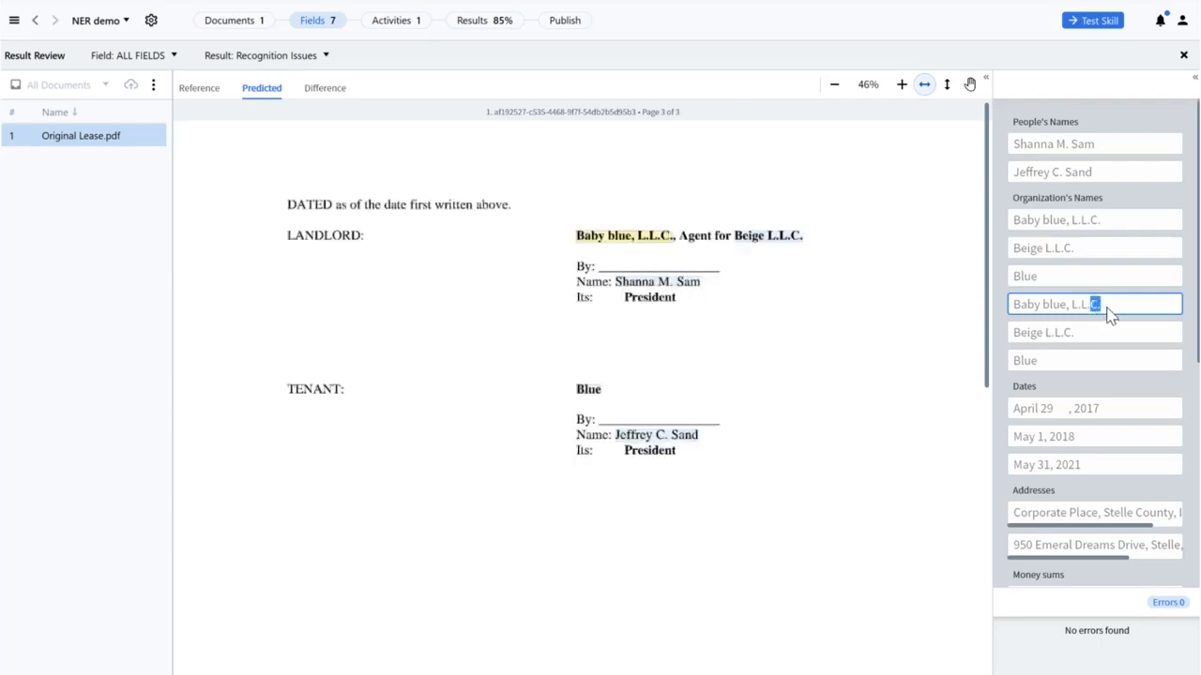
drag(1104, 312, 1015, 307)
key(ctrl+c)
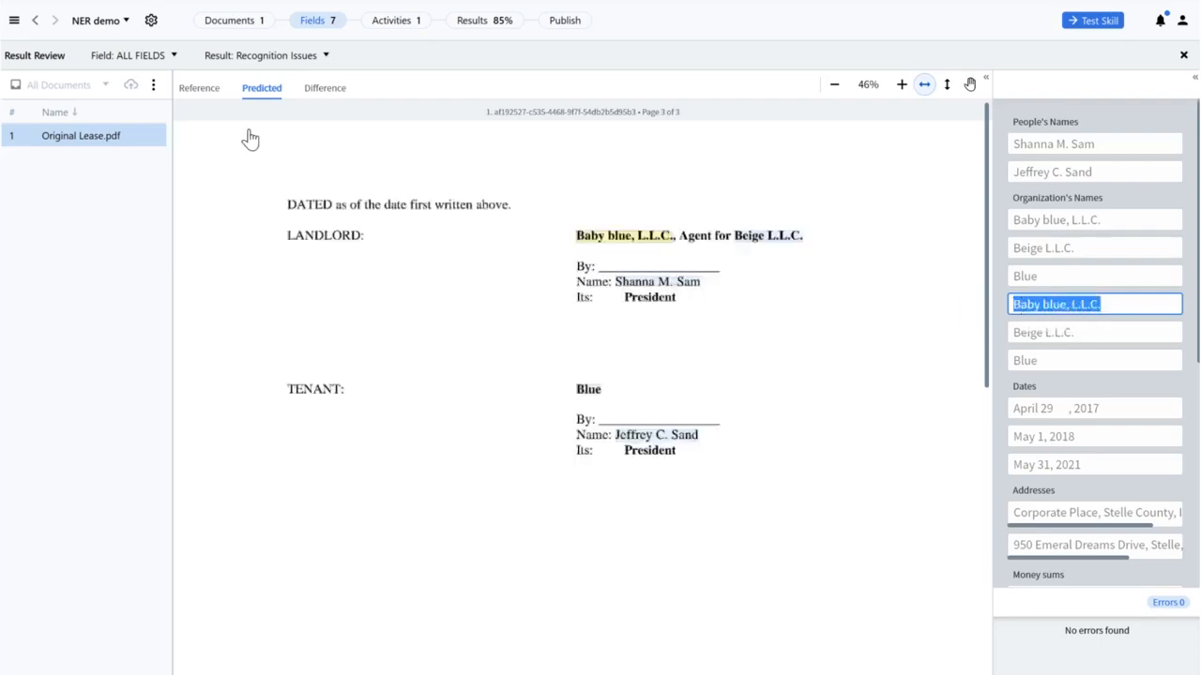
click(201, 93)
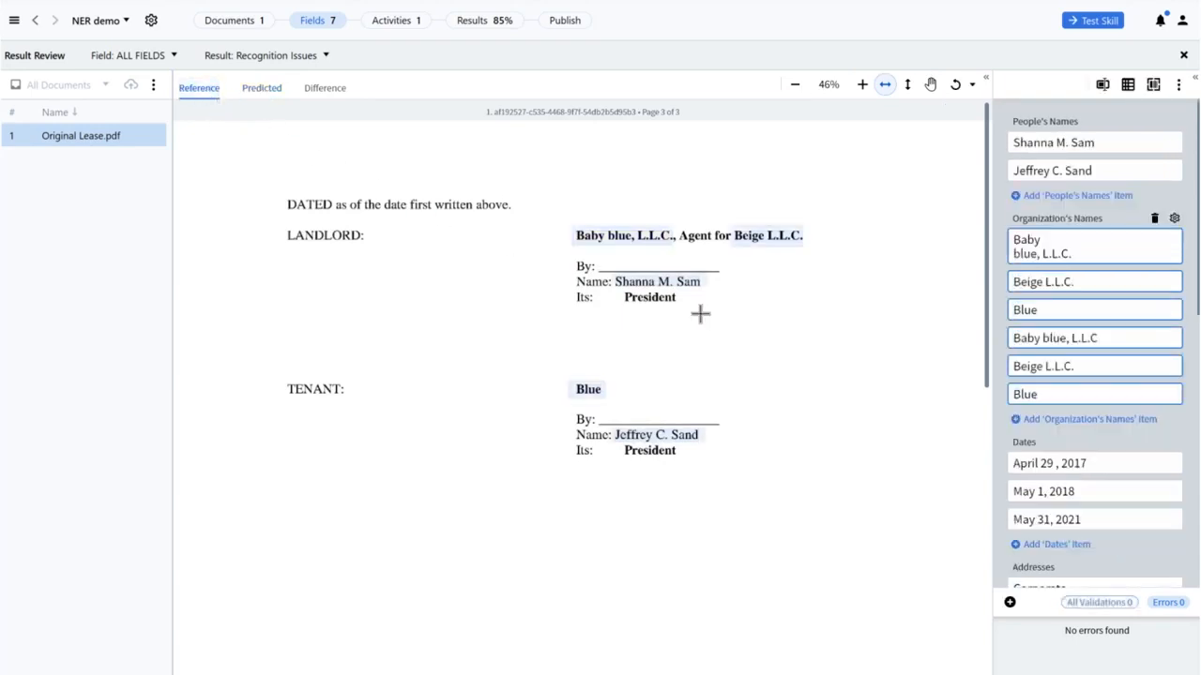
drag(1097, 338, 1013, 341)
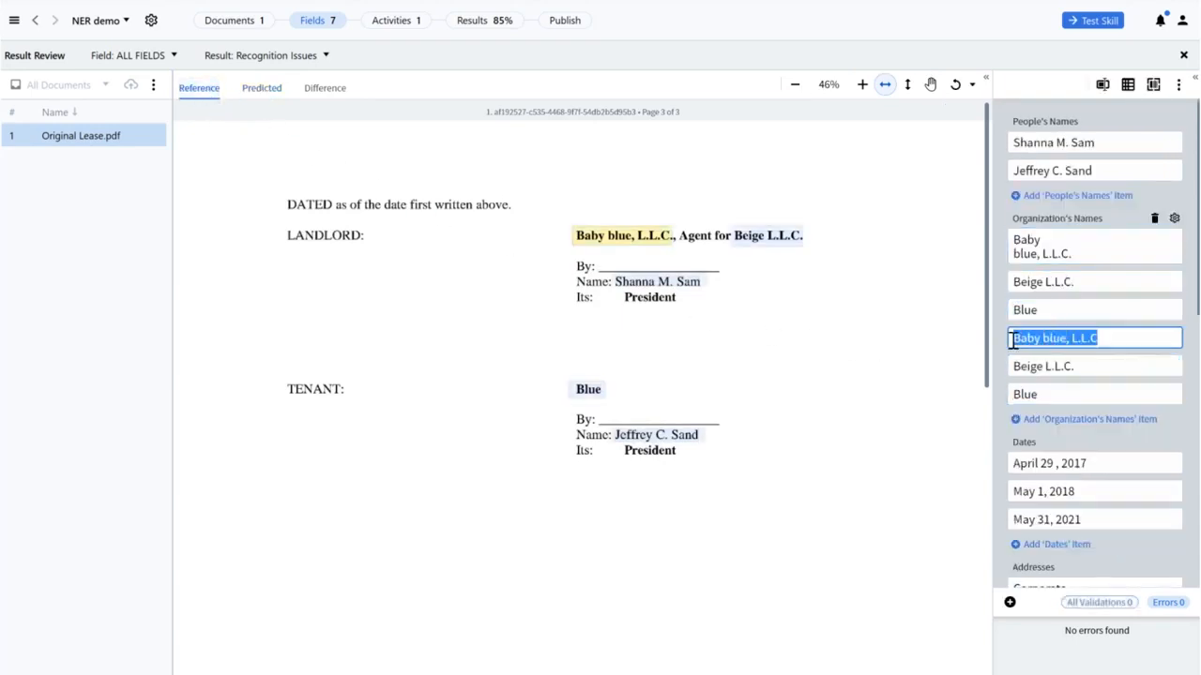
key(ctrl+v)
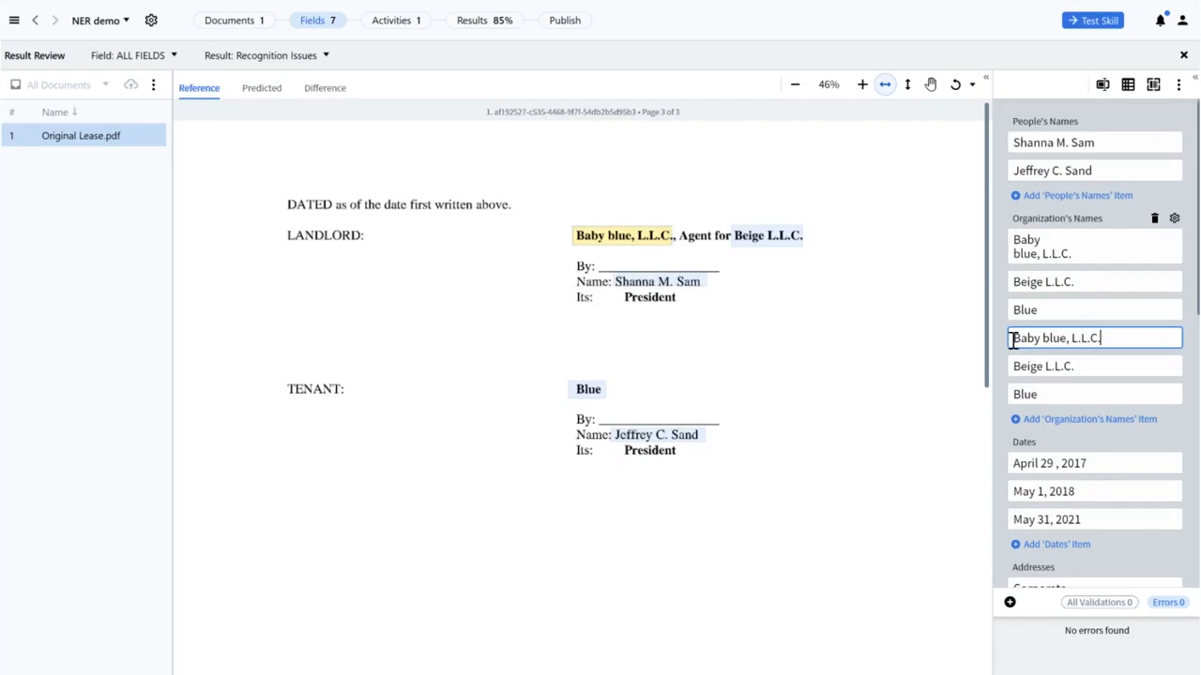
Retest the skill with the corrected reference markup and open the updated field accuracy results
click(1078, 28)
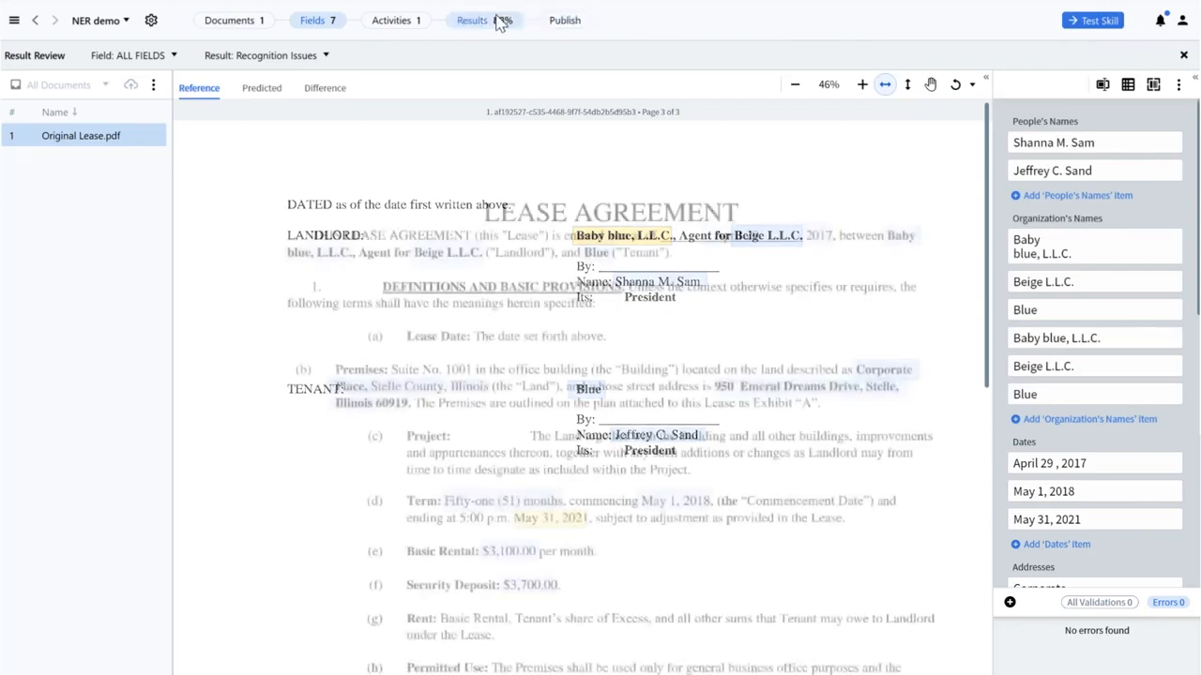
click(500, 20)
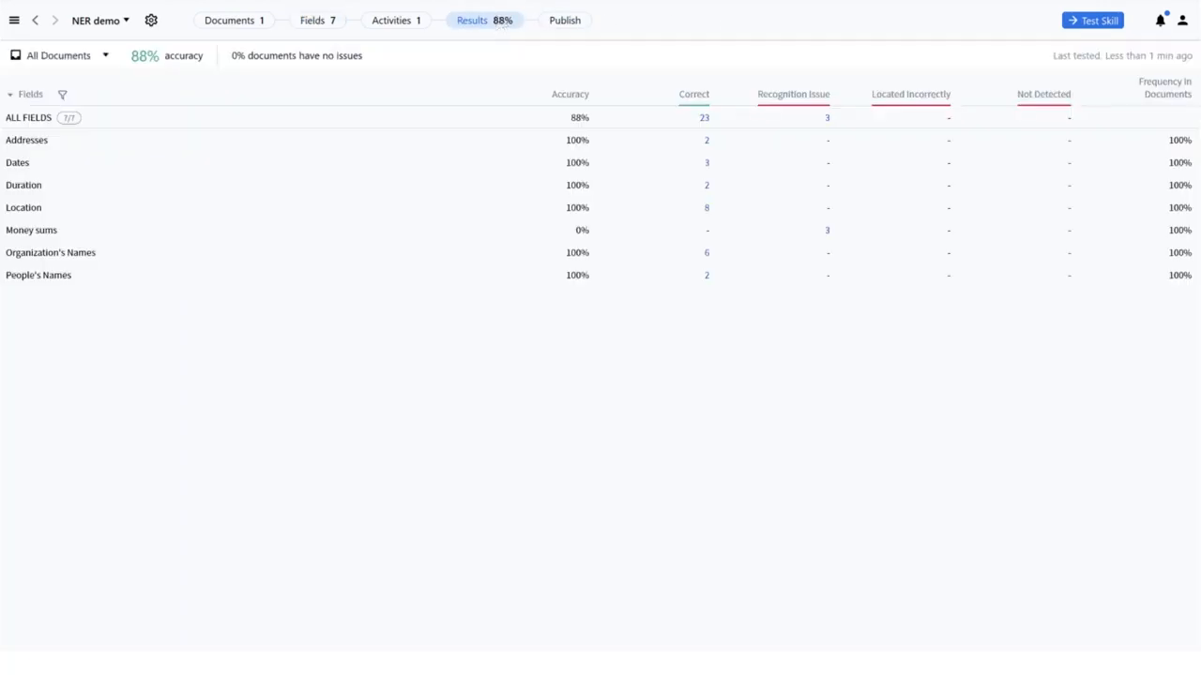